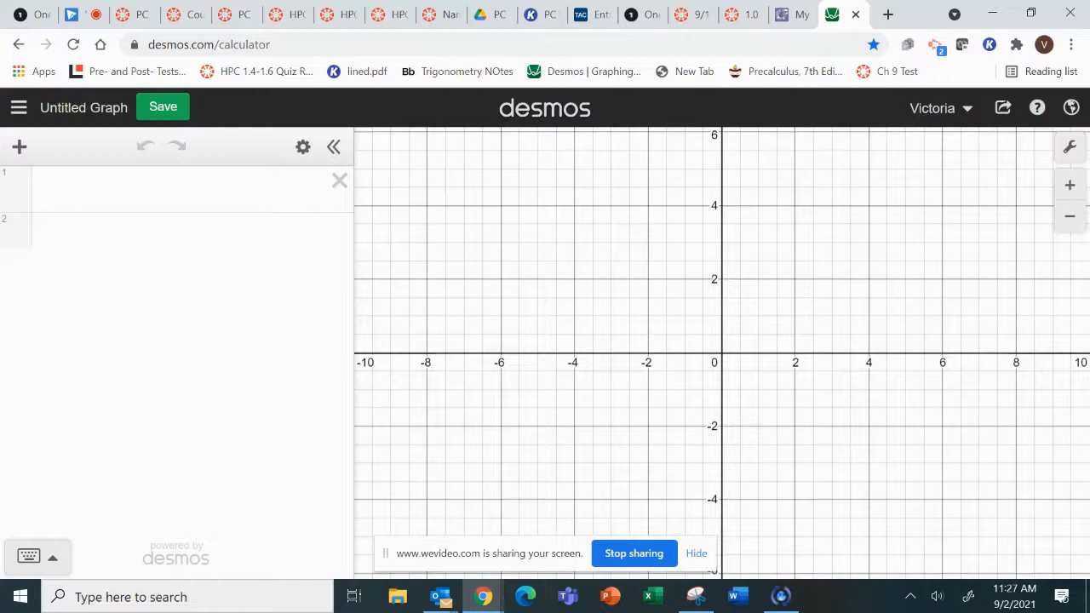
Save the blank graph with the title "Name Graph -" followed by the owner's first name.
key("ctrl+s")
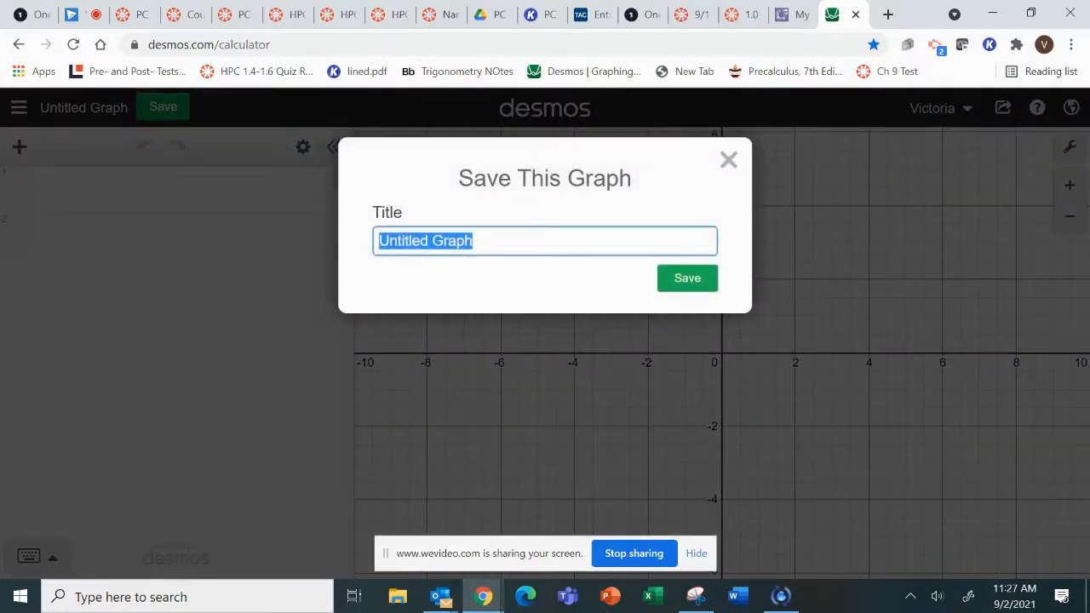
type("Name Gra")
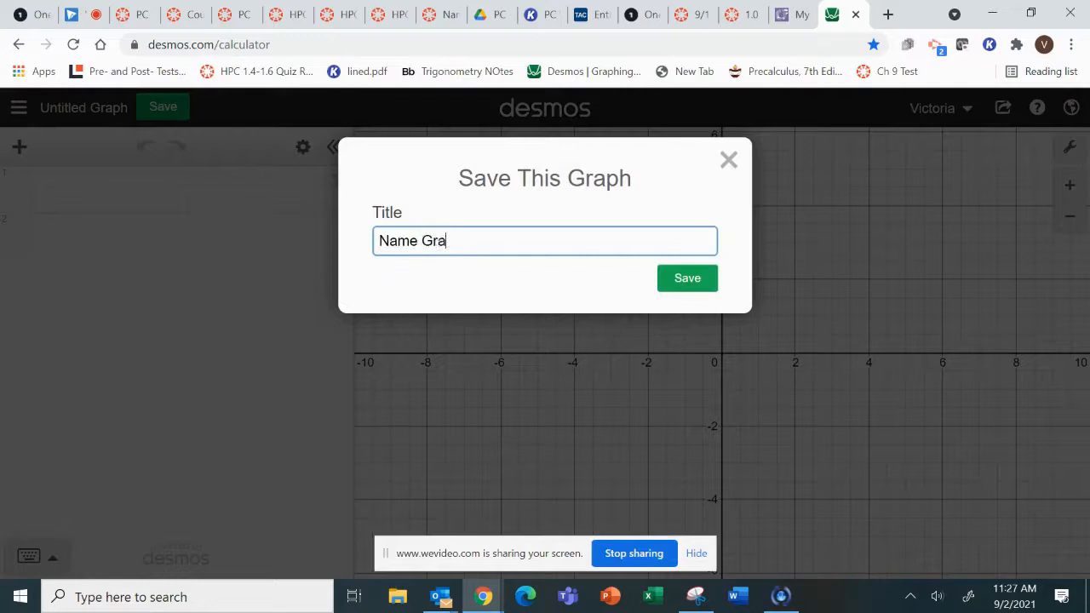
type("ph -")
type("Vicki")
key("Return")
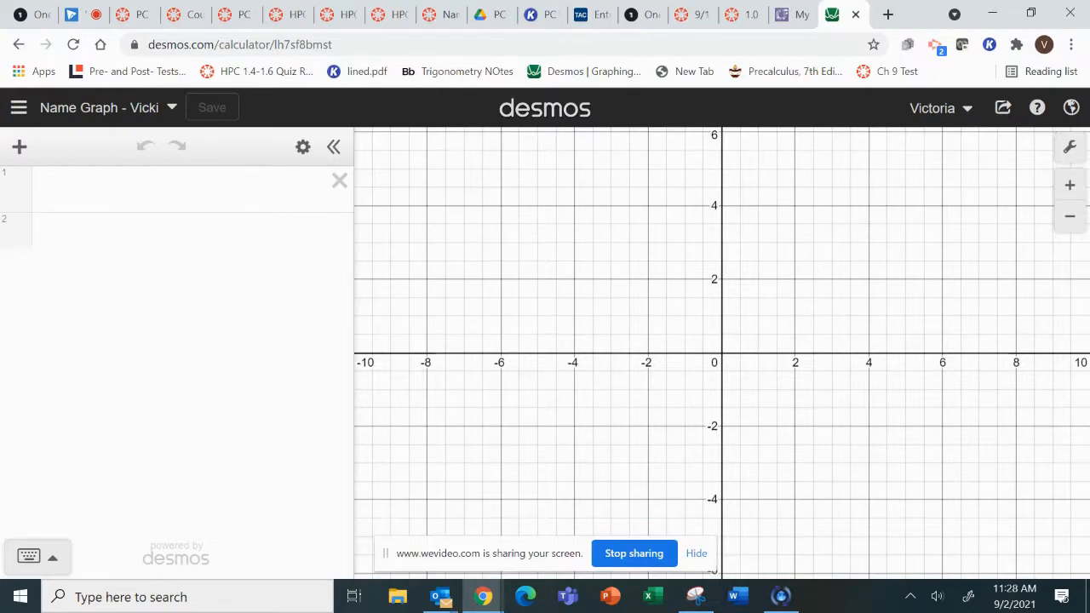
Close the saved graph's tab and load the Desmos graphing calculator in a new tab.
key("ctrl+w")
key("ctrl+t")
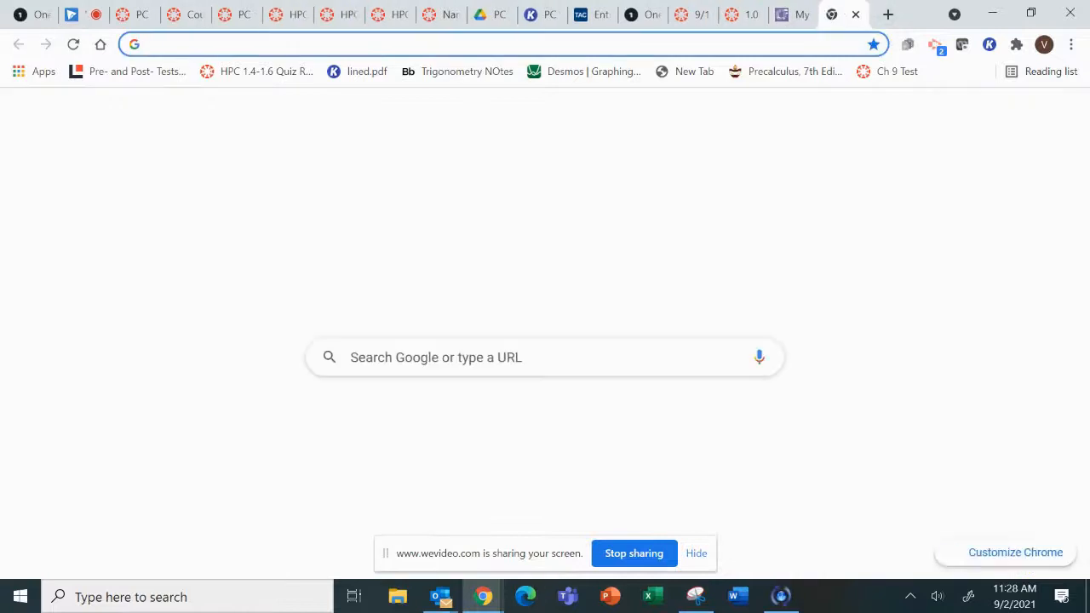
type("desmos")
key("Return")
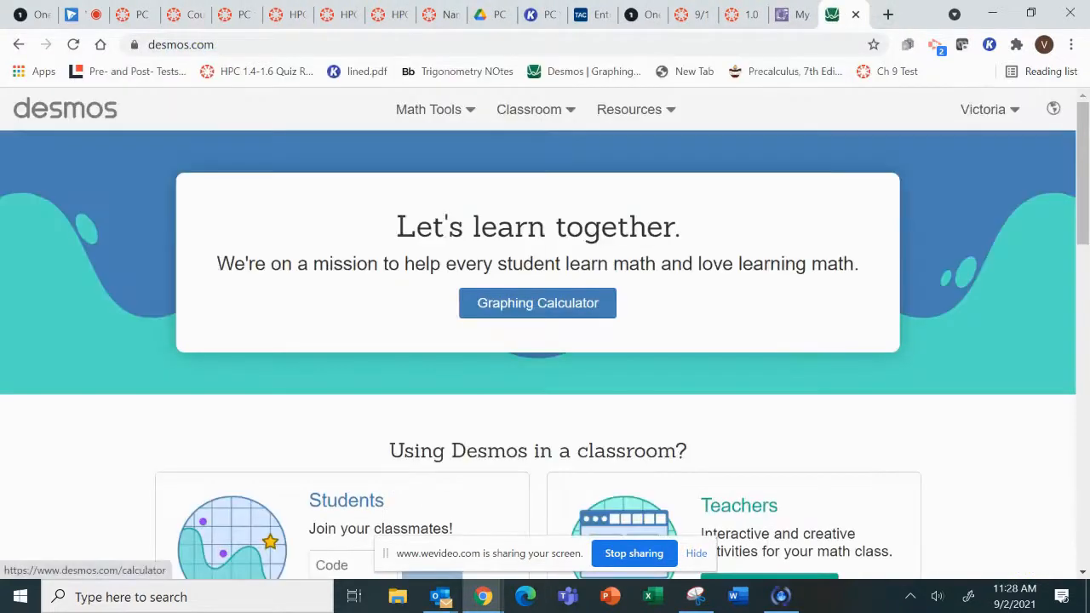
left_click(537, 303)
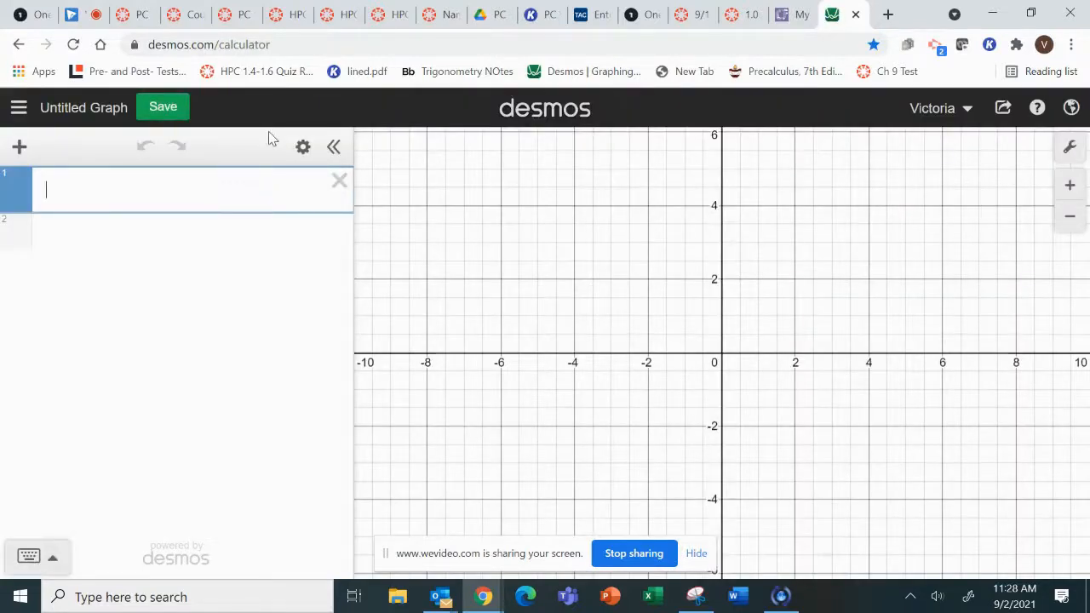
Open the most recently saved name graph from the list of saved graphs.
left_click(18, 112)
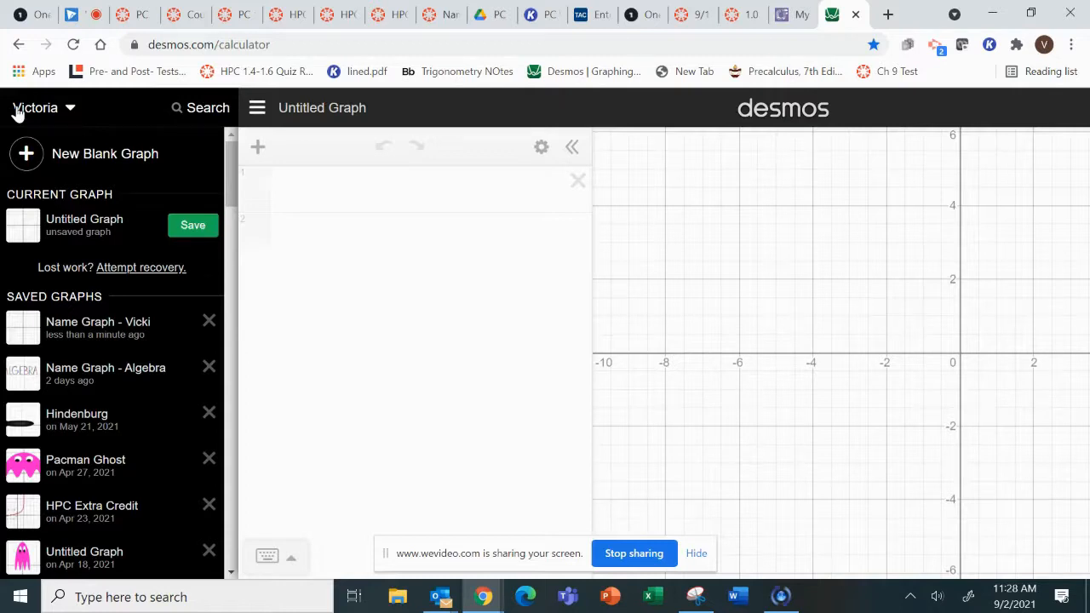
left_click(112, 336)
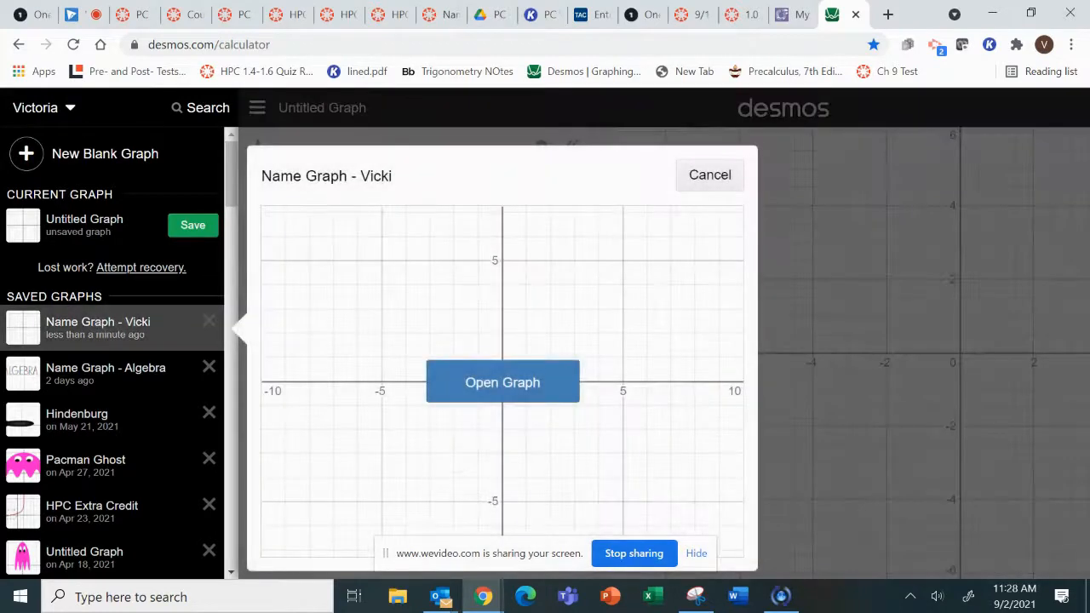
left_click(503, 382)
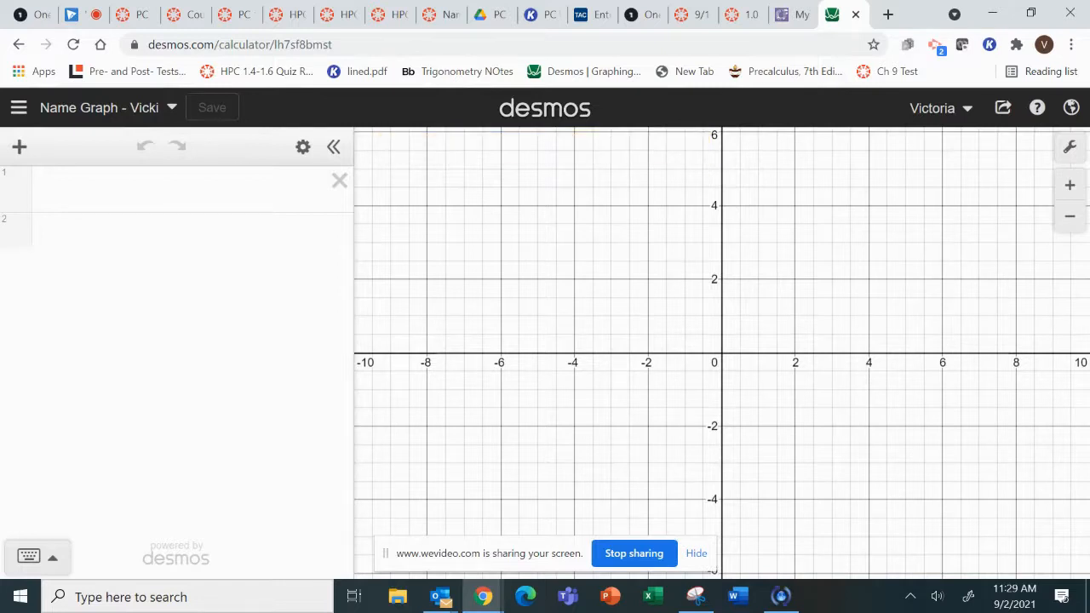
Enter the absolute value expression |x − 2| as the first expression.
left_click(176, 189)
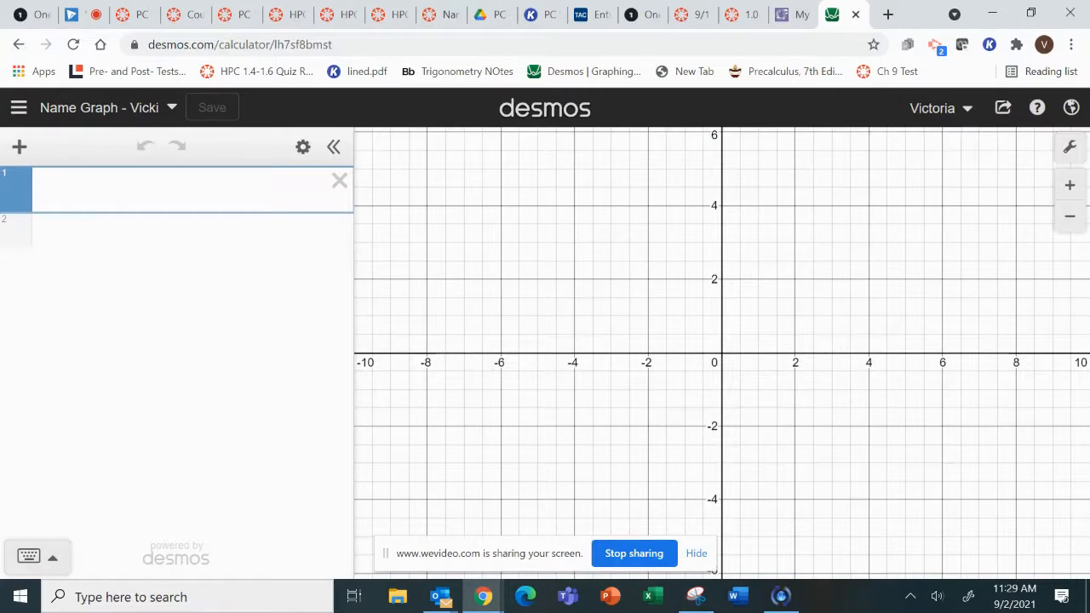
left_click(29, 556)
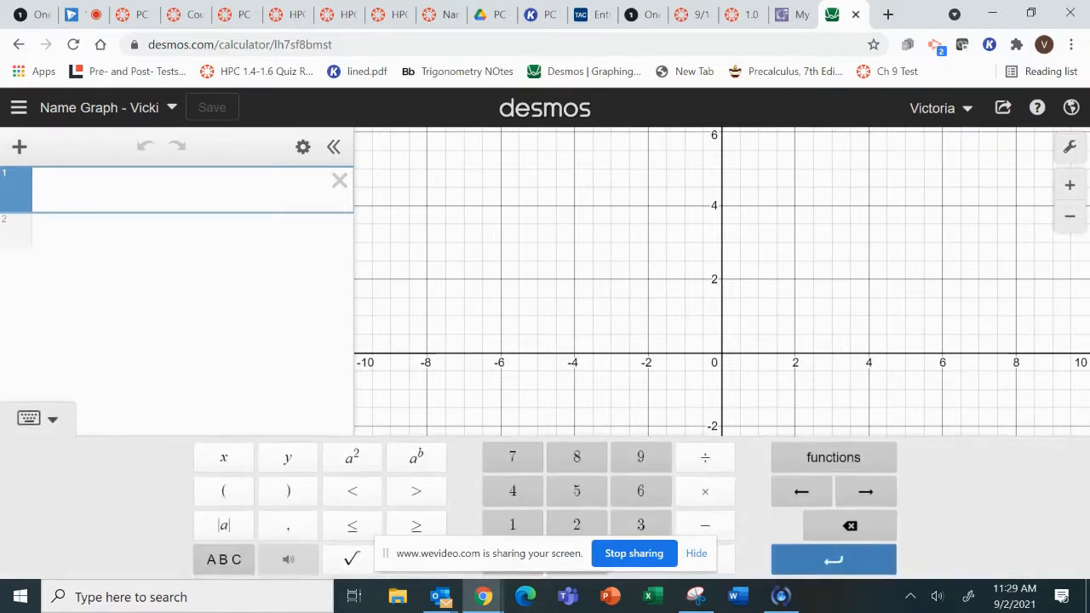
left_click(29, 418)
left_click(29, 556)
type("|")
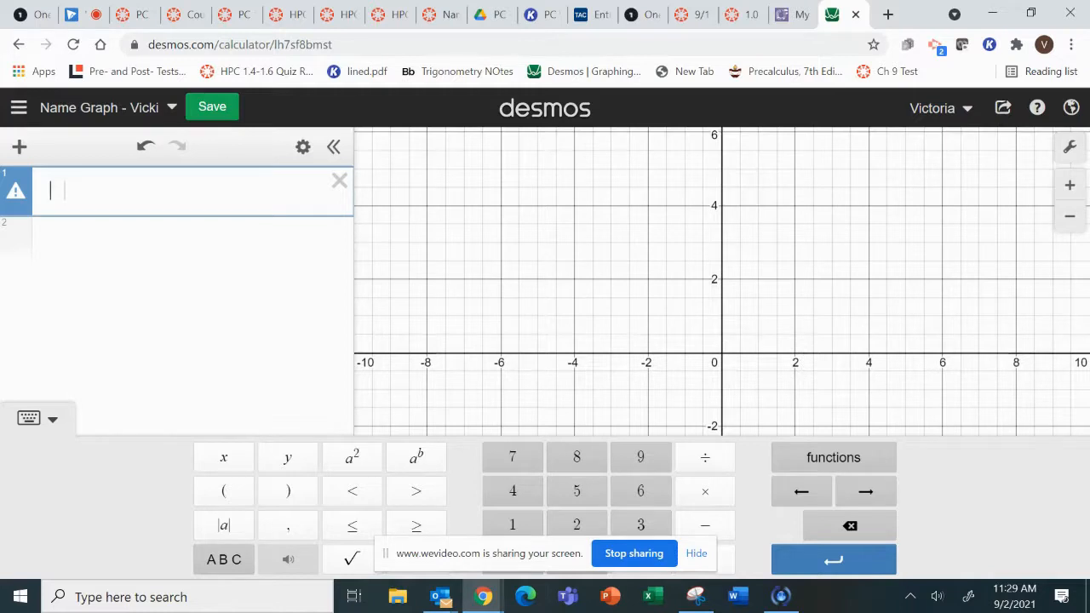
type("|x-2")
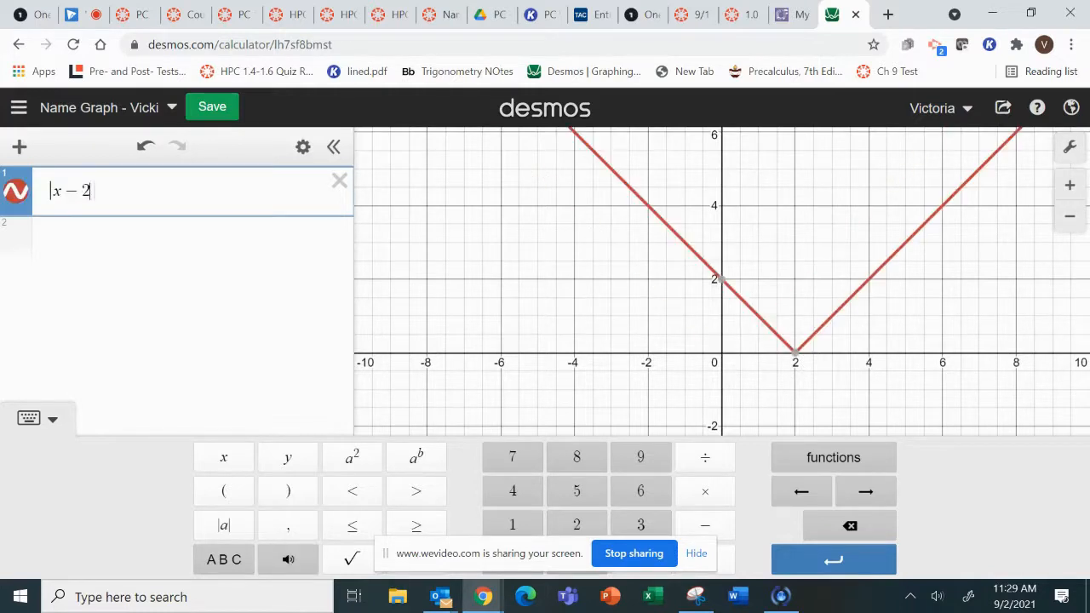
Multiply the absolute value in the first expression by a coefficient of 2.
key("Left")
key("Left")
key("Left")
key("Left")
type("2")
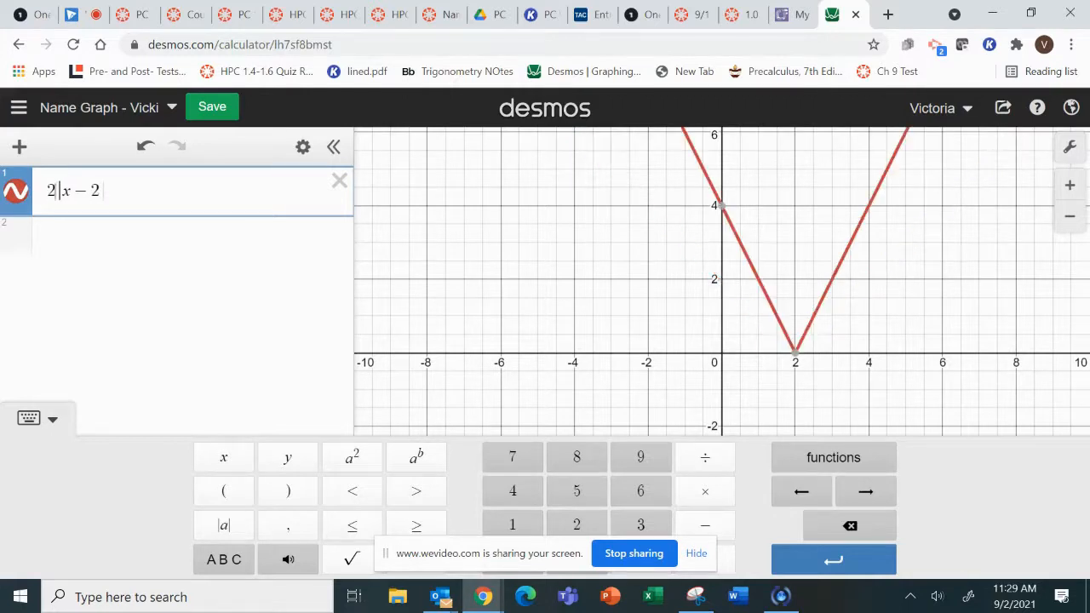
key("Return")
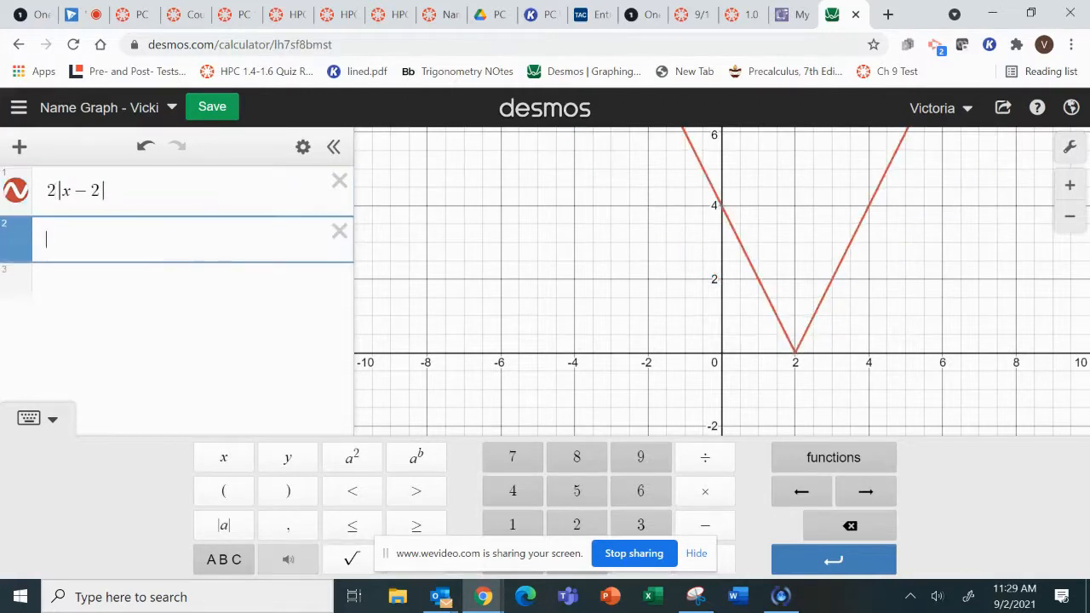
Turn the first expression into the equation y = 2|x − 2|.
key("Up")
key("Home")
type("y=")
key("End")
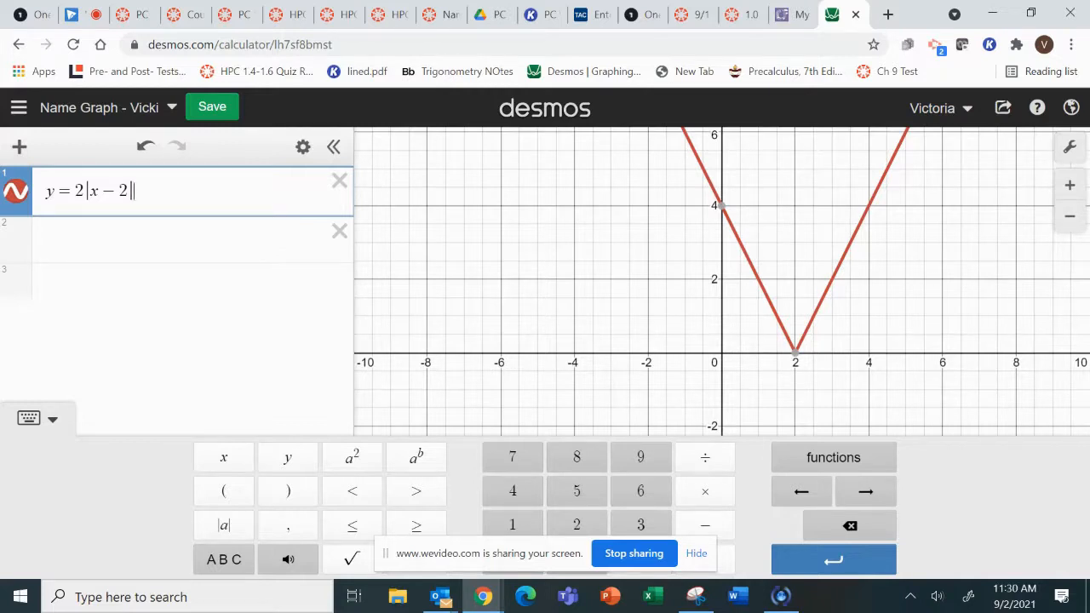
Append a range restriction in braces to the absolute value equation with the lower bound 0 ≤ y.
scroll(723, 384, "down", 10)
scroll(725, 492, "down", 6)
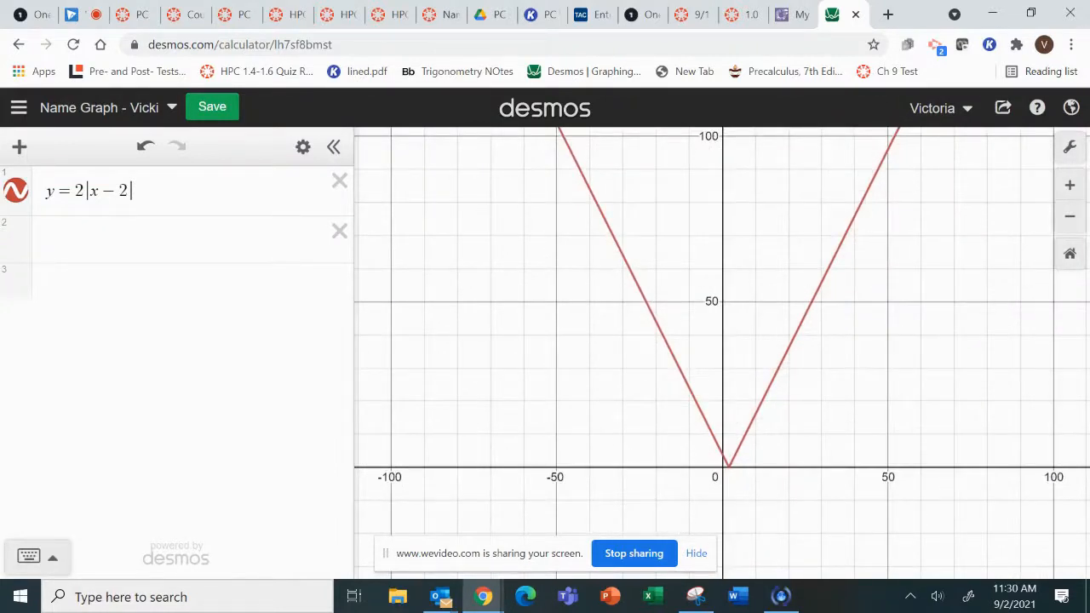
scroll(753, 571, "up", 5)
scroll(700, 334, "up", 12)
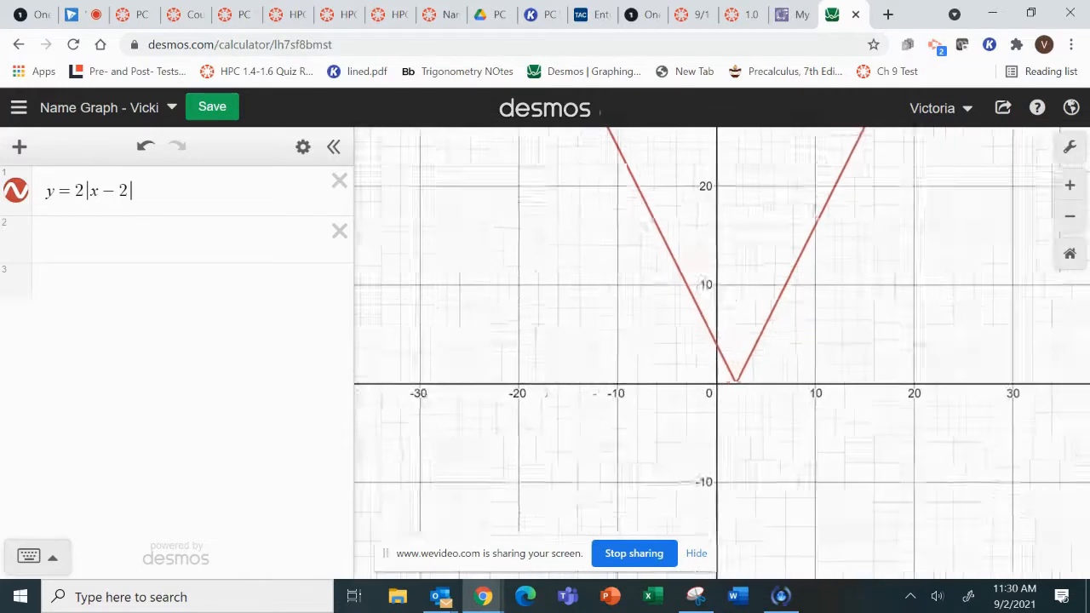
scroll(701, 334, "down", 1)
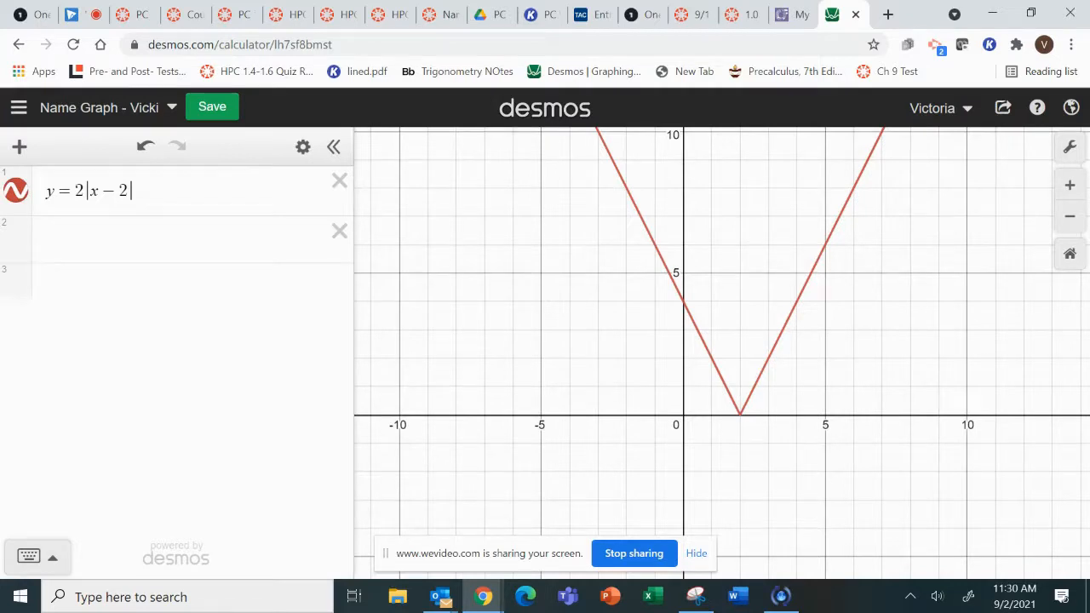
left_click_drag(563, 342, 548, 371)
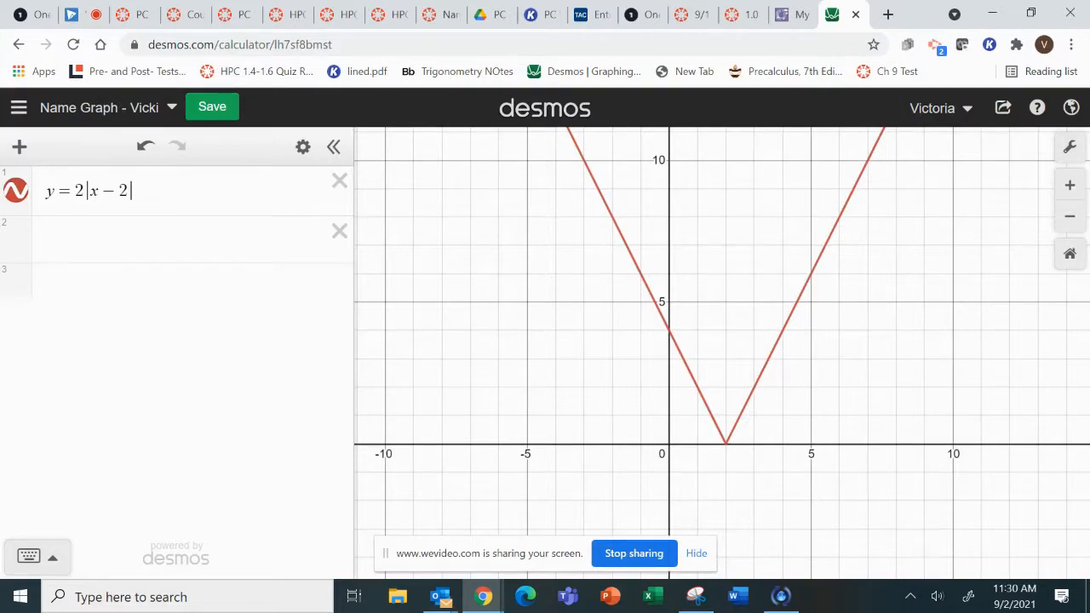
left_click(136, 191)
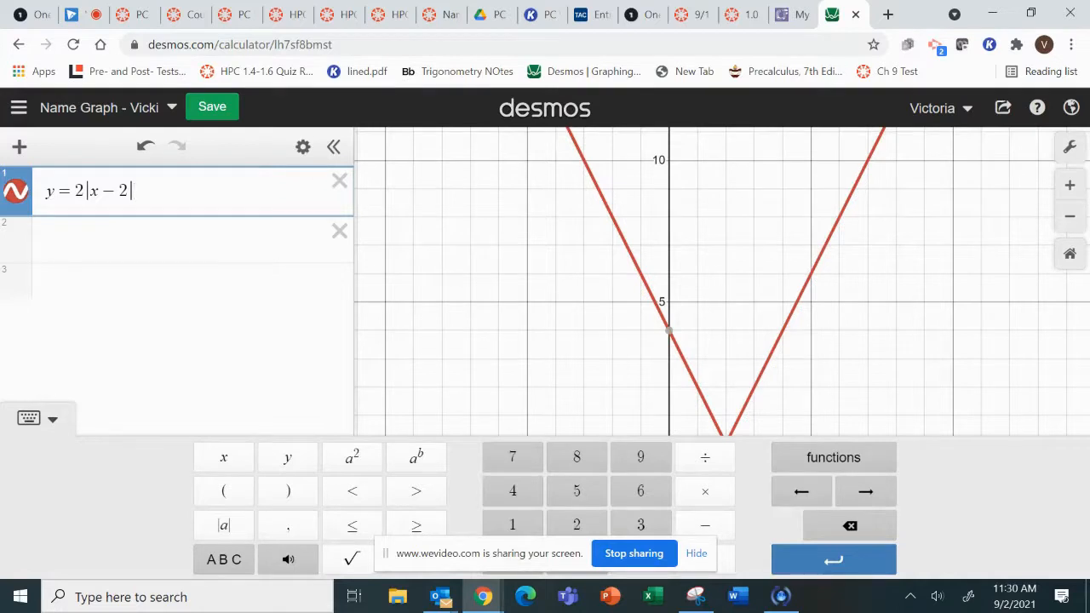
type("{")
type("o<")
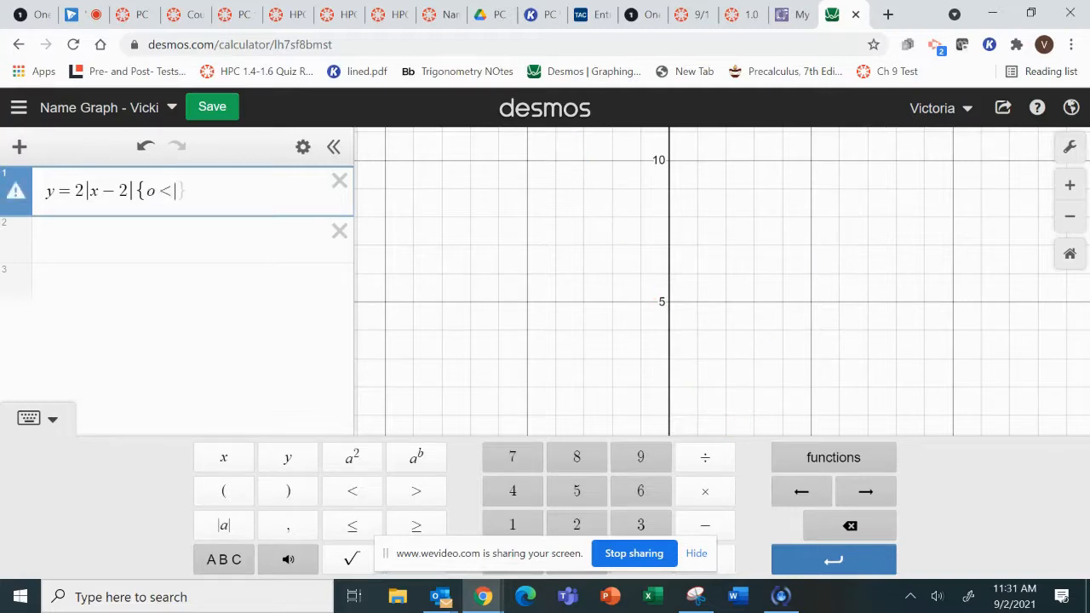
key("Left")
key("Delete")
type("0")
key("Right")
type("y")
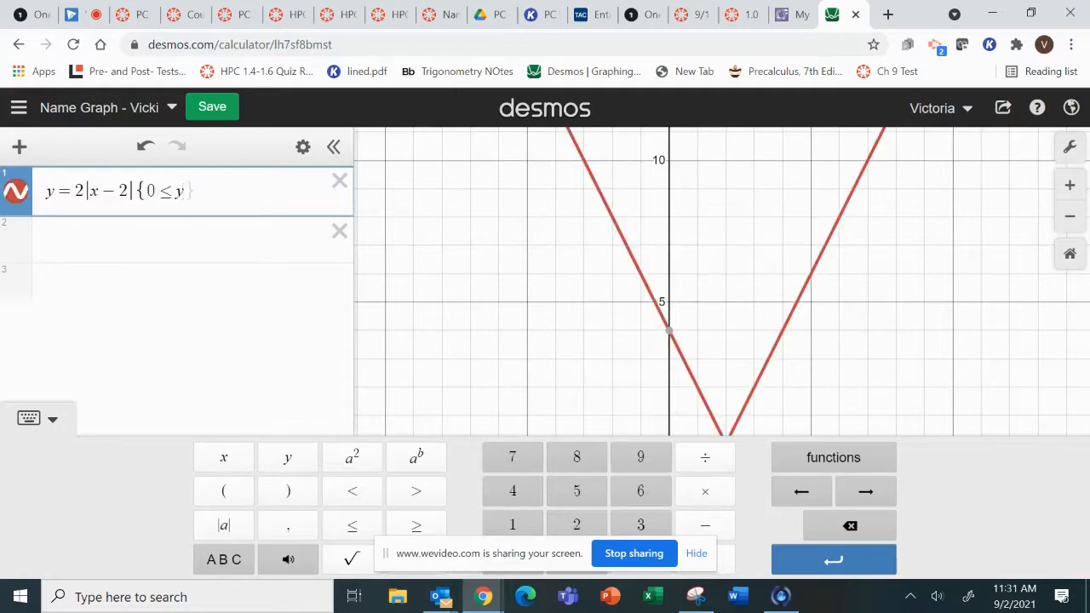
type(",+")
Complete the range restriction with the upper bound so it reads {0 ≤ y ≤ 10}.
key("BackSpace")
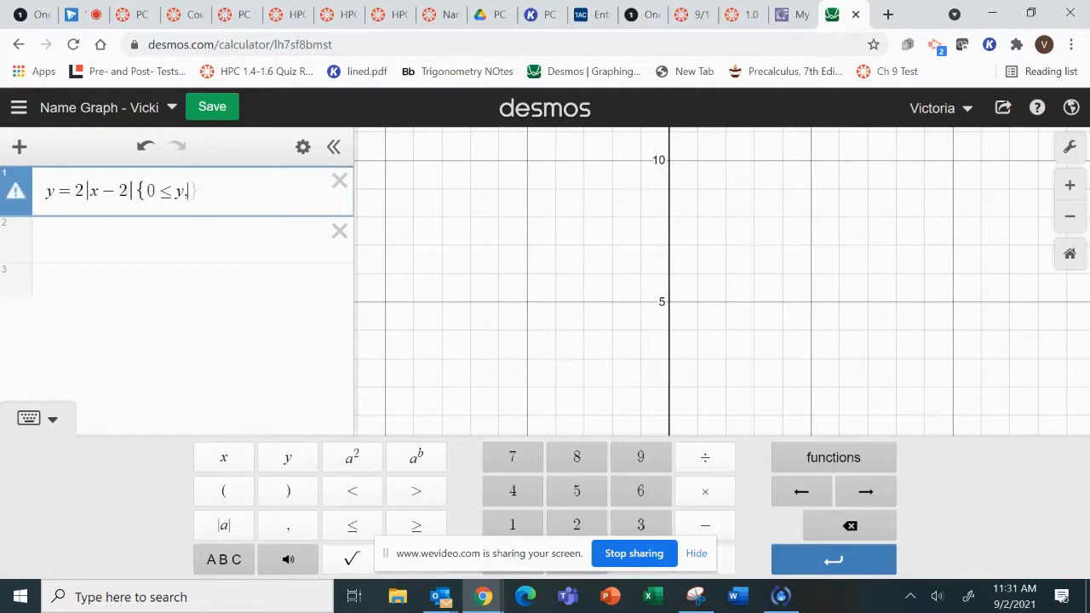
key("BackSpace")
type("<=")
type("10")
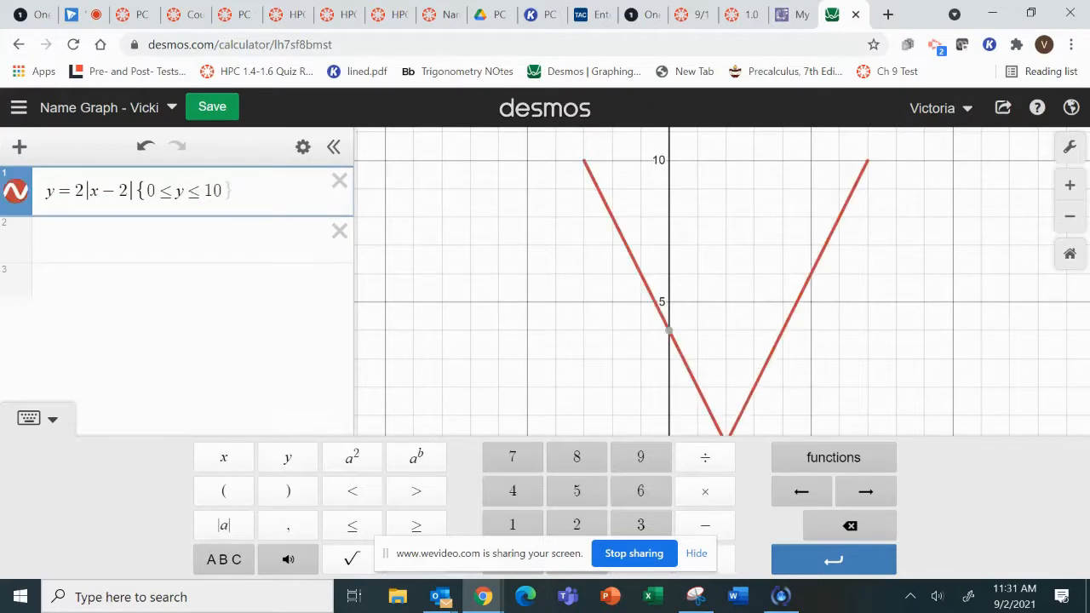
left_click(39, 418)
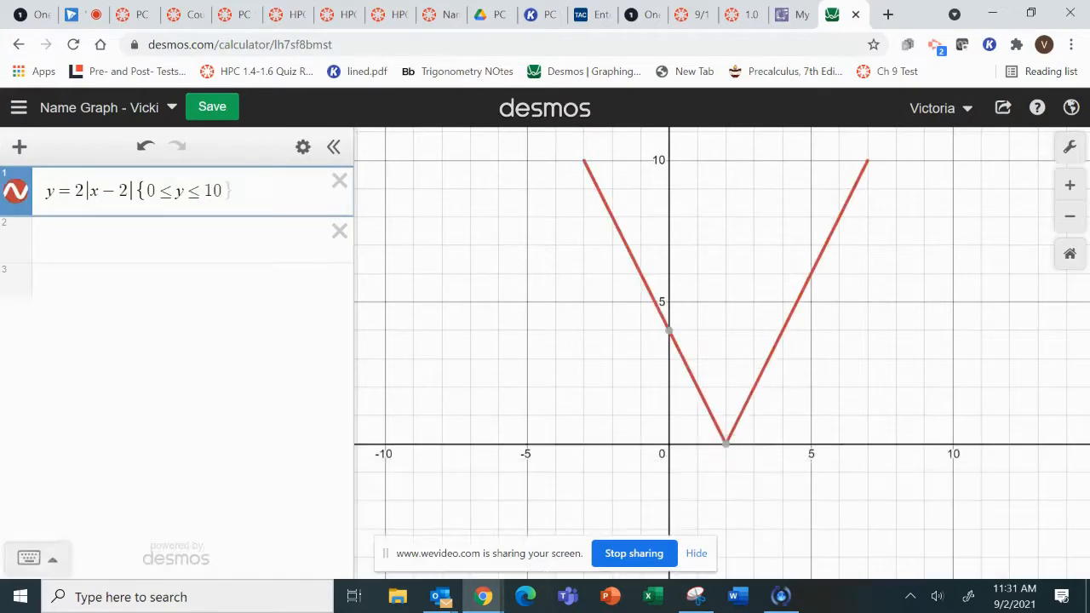
scroll(711, 476, "down", 2)
scroll(772, 425, "down", 1)
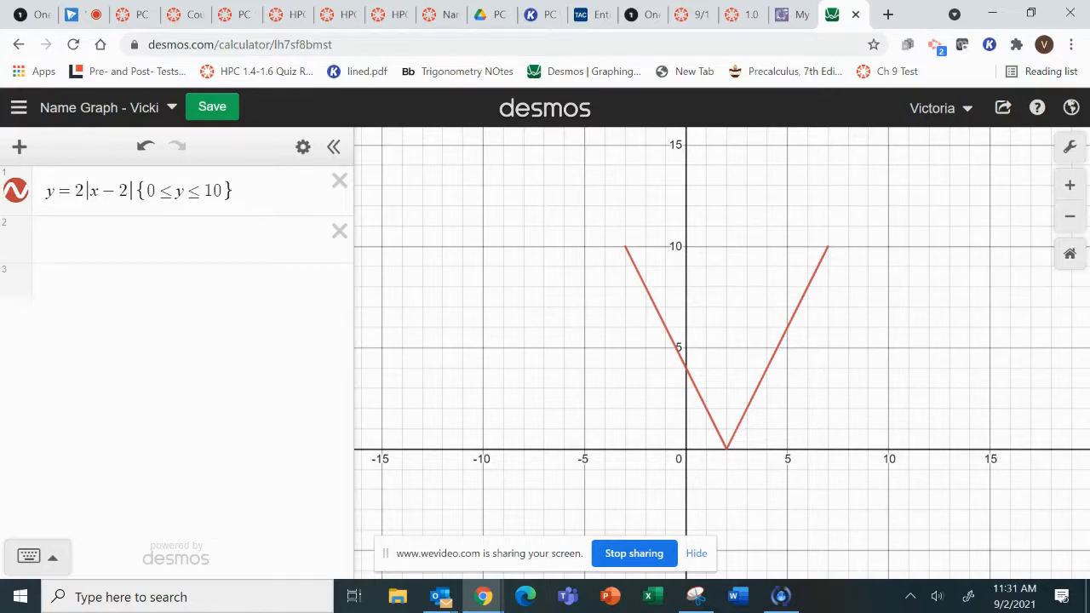
left_click(29, 556)
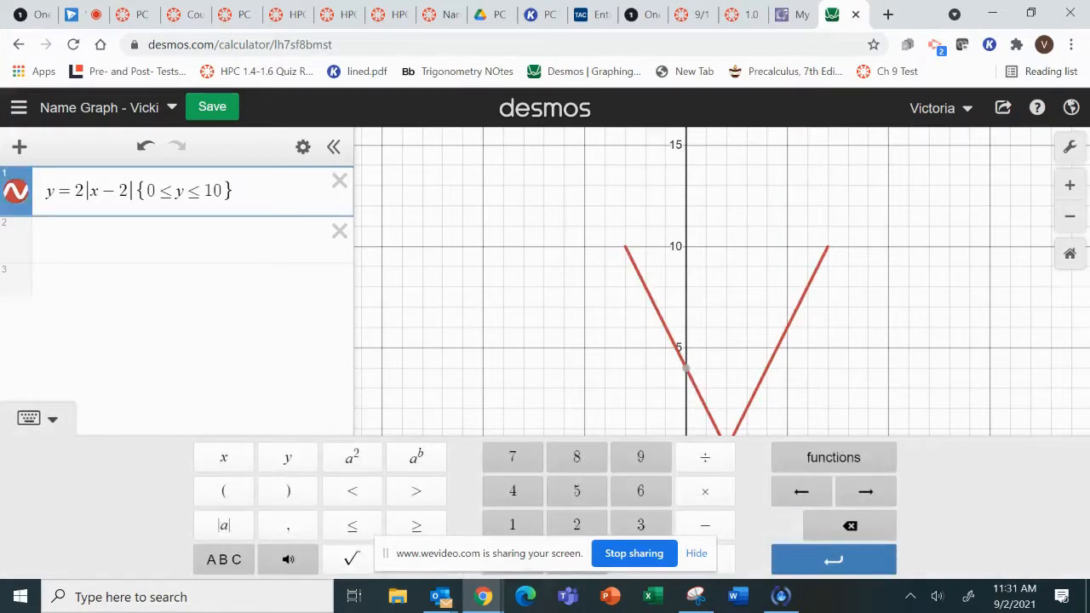
left_click_drag(490, 554, 587, 23)
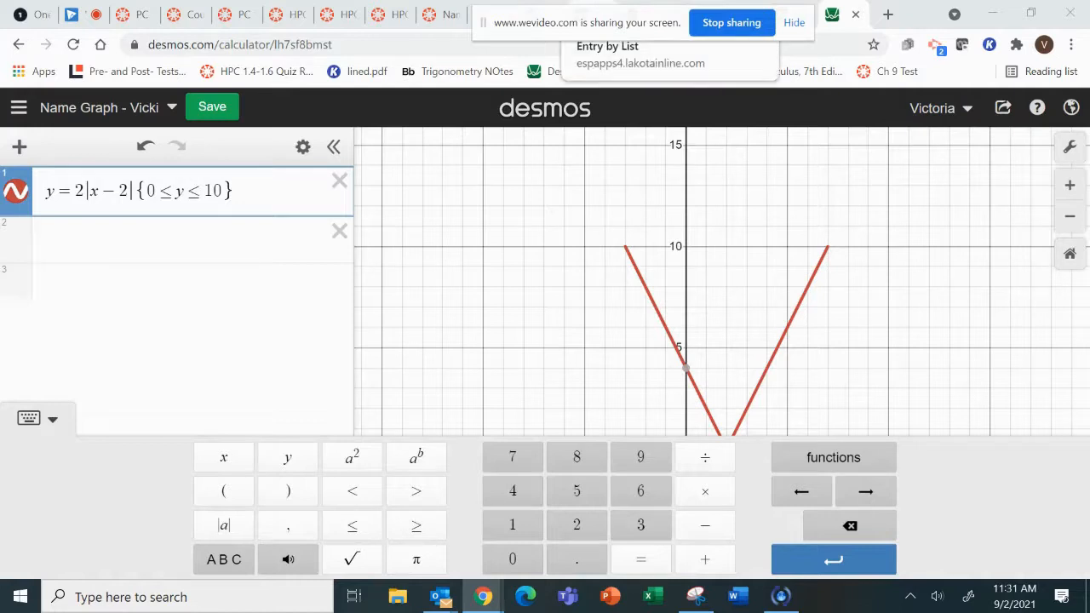
left_click(37, 418)
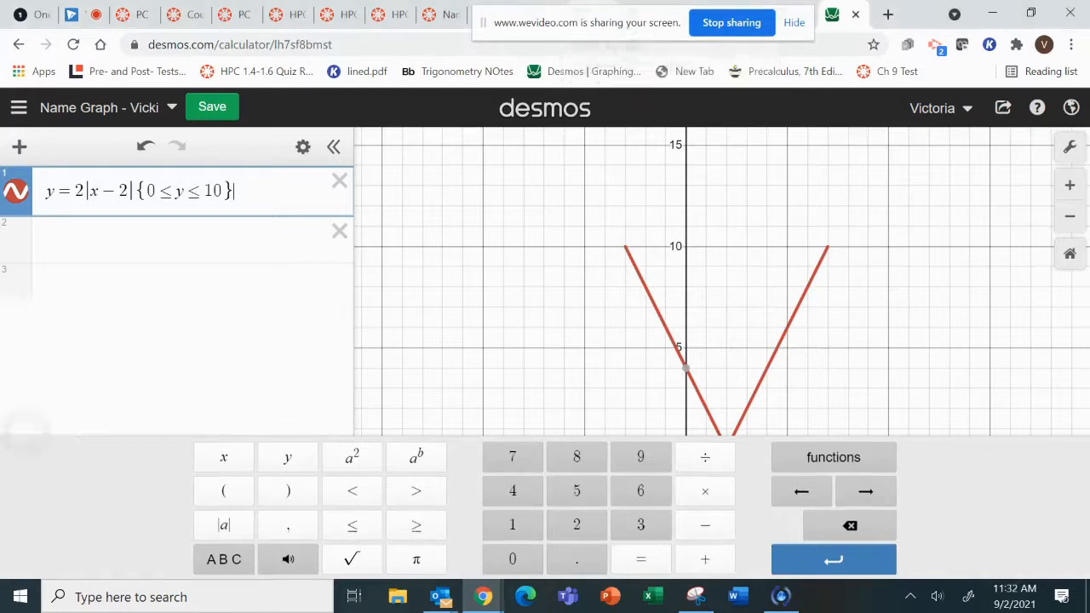
left_click(34, 557)
left_click(37, 418)
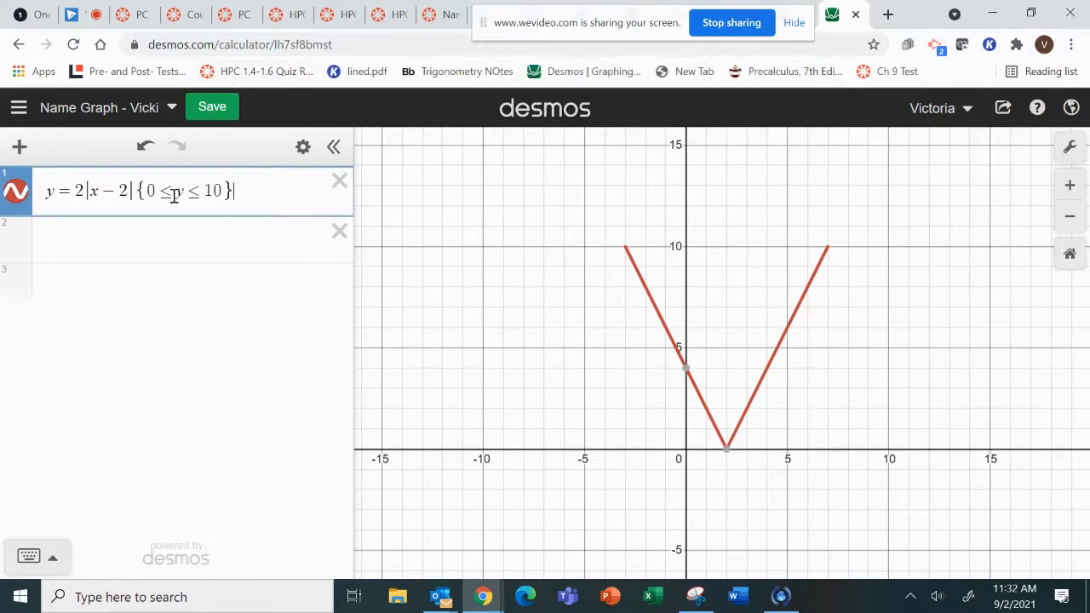
Replace the range restriction with the domain restriction {−3 ≤ x ≤ 7} and go to the next expression line.
left_click_drag(224, 189, 198, 189)
key("BackSpace")
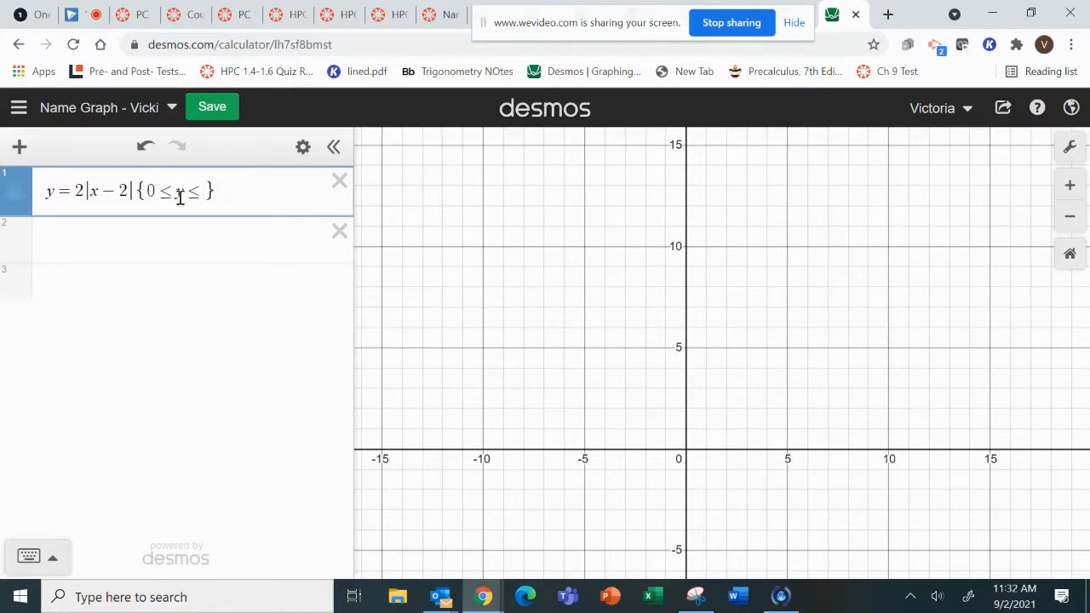
key("BackSpace")
left_click(160, 200)
key("BackSpace")
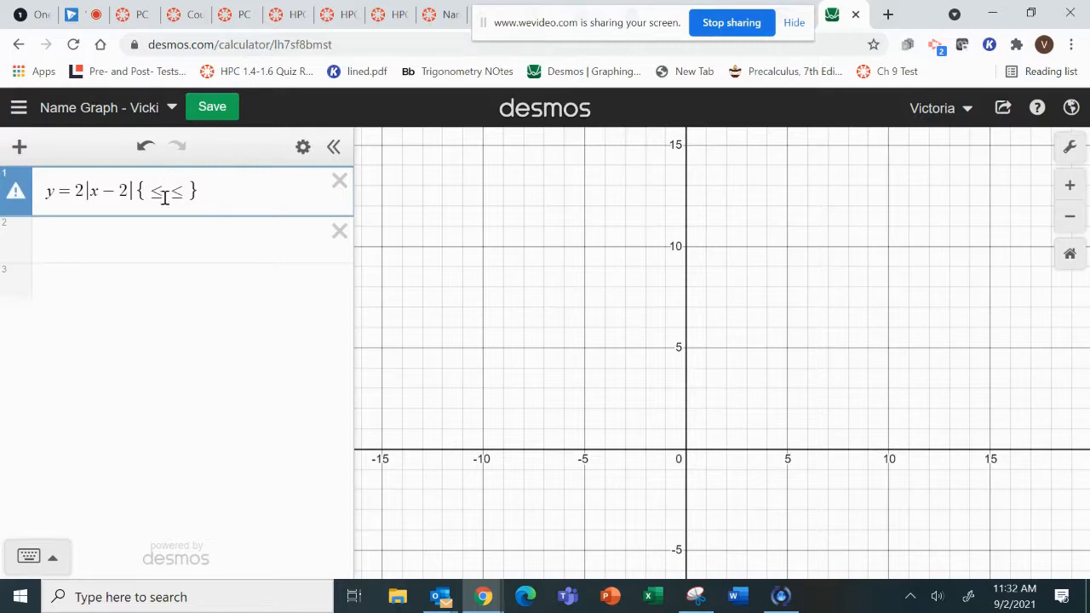
type("-3")
key("Right")
type("x")
key("Right")
type("7")
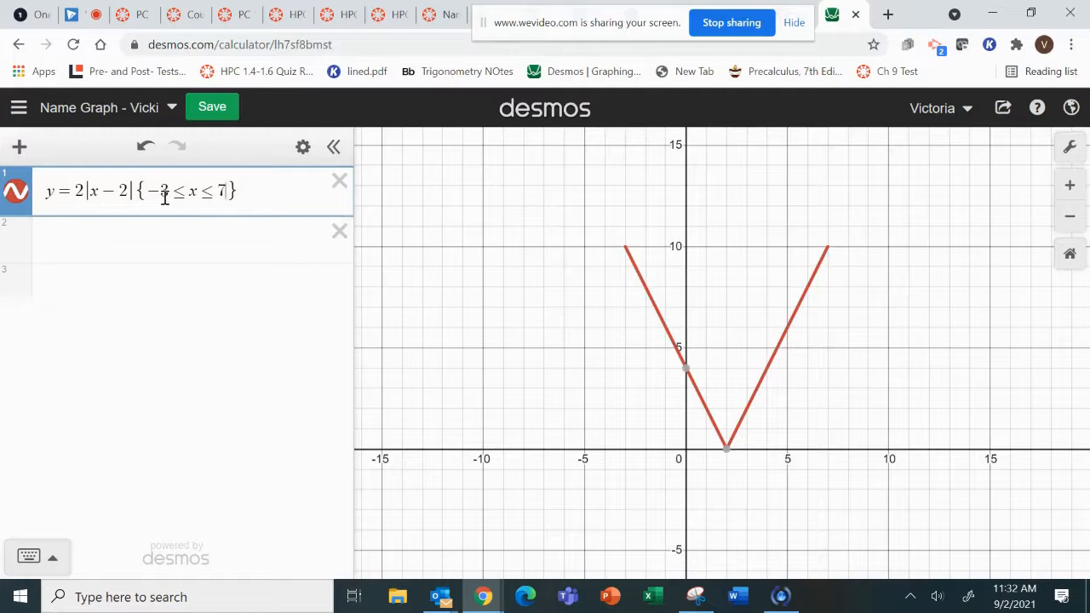
key("Return")
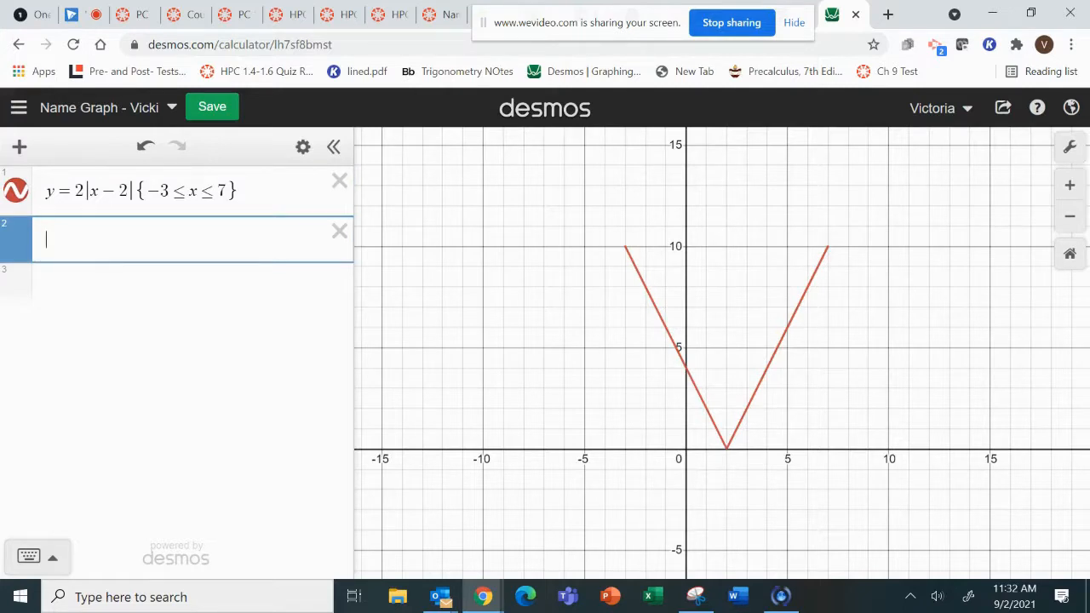
Enter the vertical line x = 10 as the second expression with the range restriction {1 ≤ y ≤ 10}.
type("x=10")
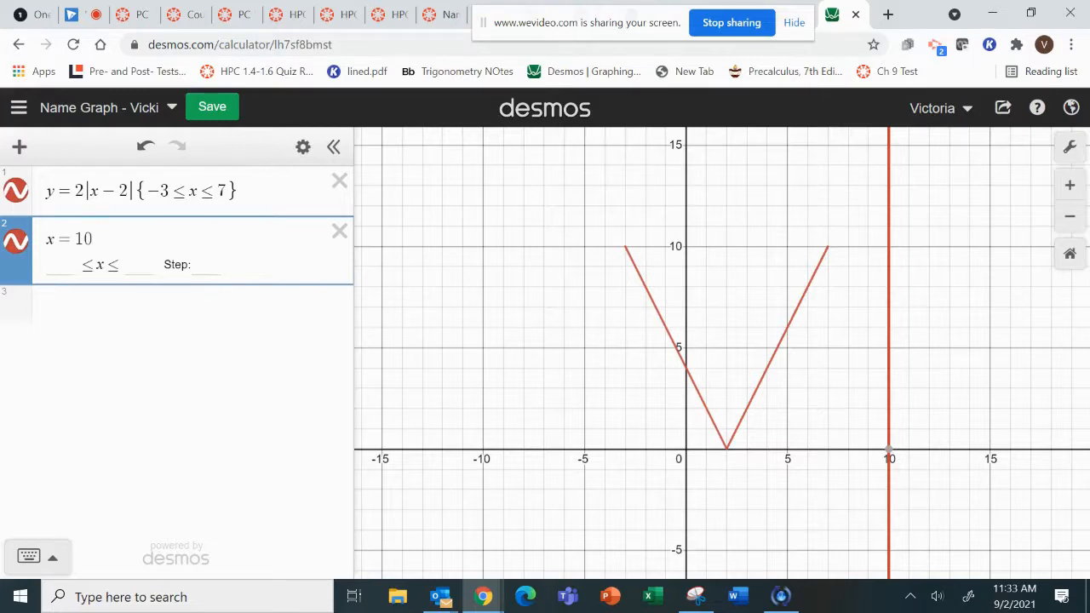
type("{")
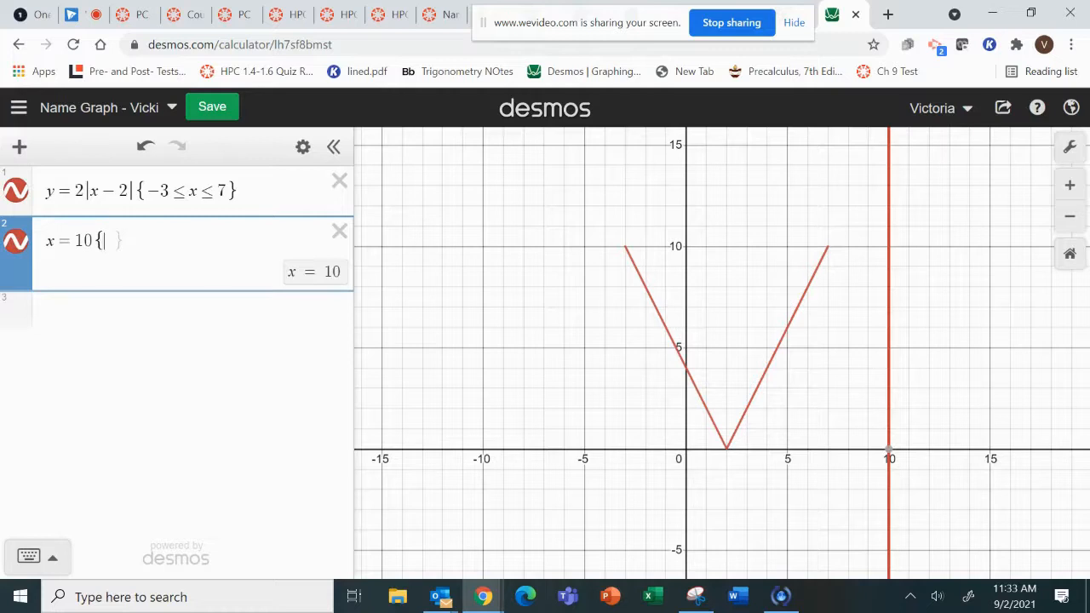
type("1<")
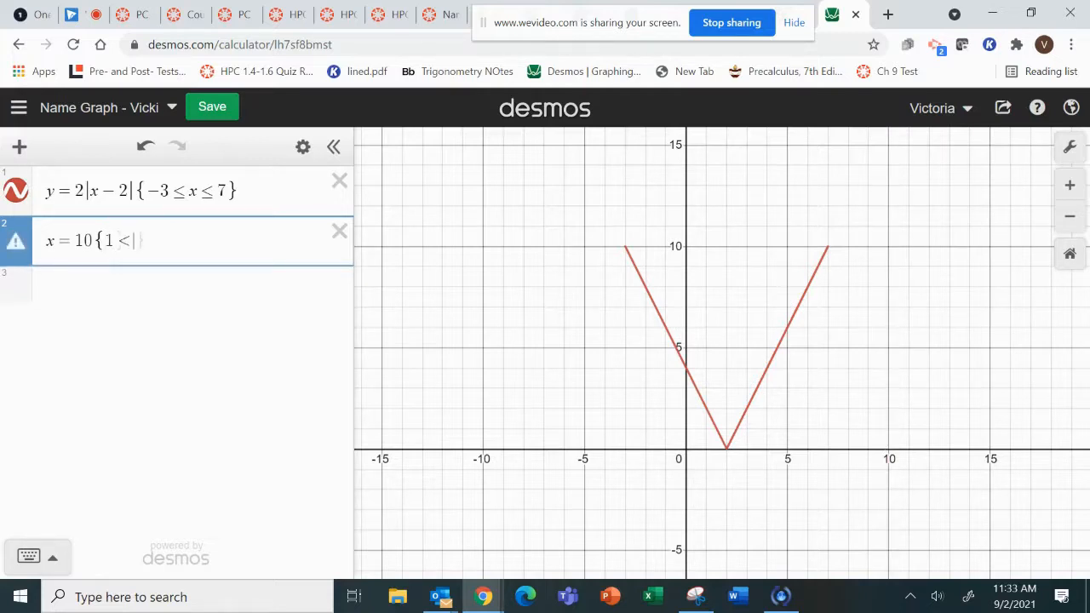
type("y")
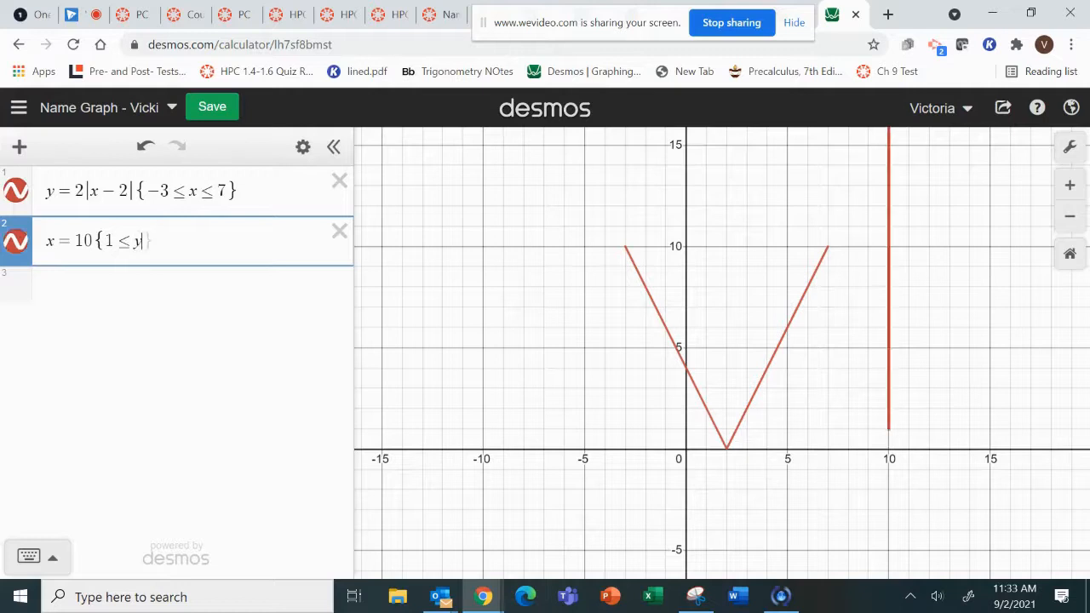
type("<=")
type("10")
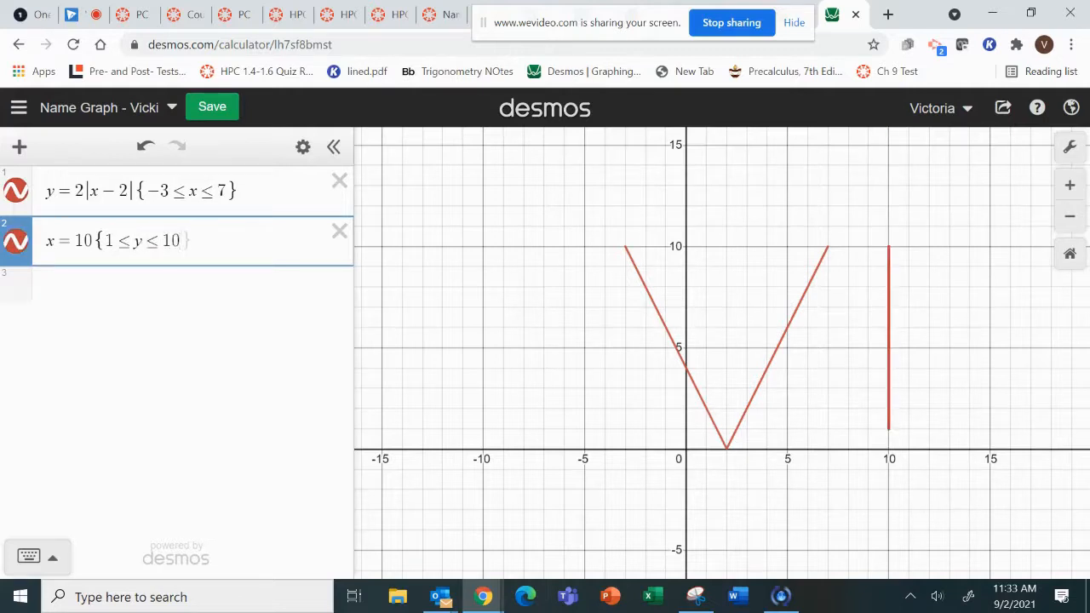
Change the range restriction of the vertical line x = 10 to {0 ≤ y ≤ 5}.
key("BackSpace")
type("0")
key("BackSpace")
key("BackSpace")
type("5")
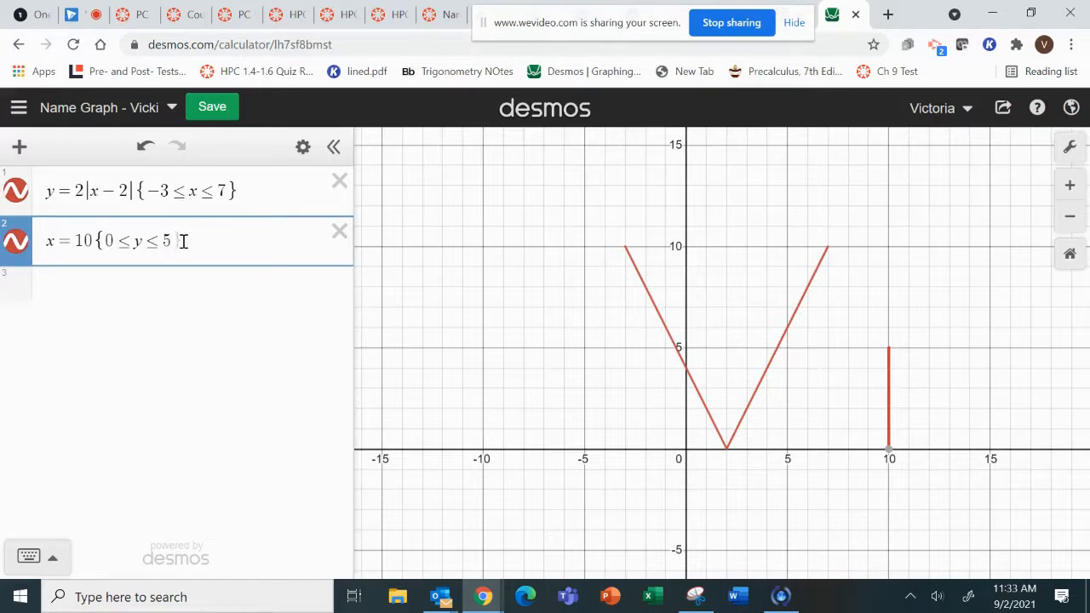
Add the point (10,7) as the third expression to dot the letter i.
key("Return")
type("(")
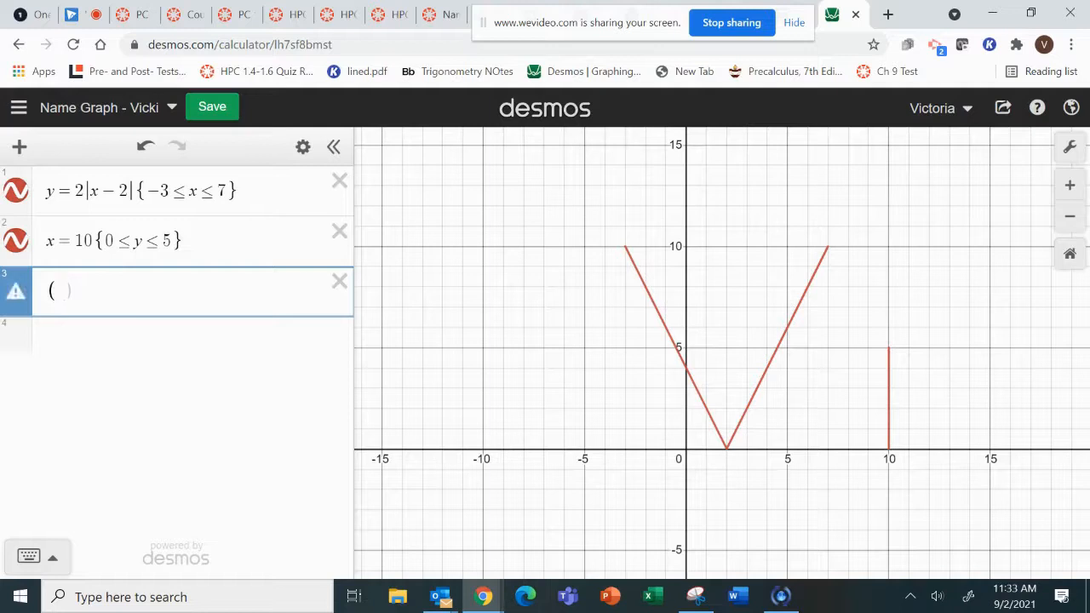
type("10,7)")
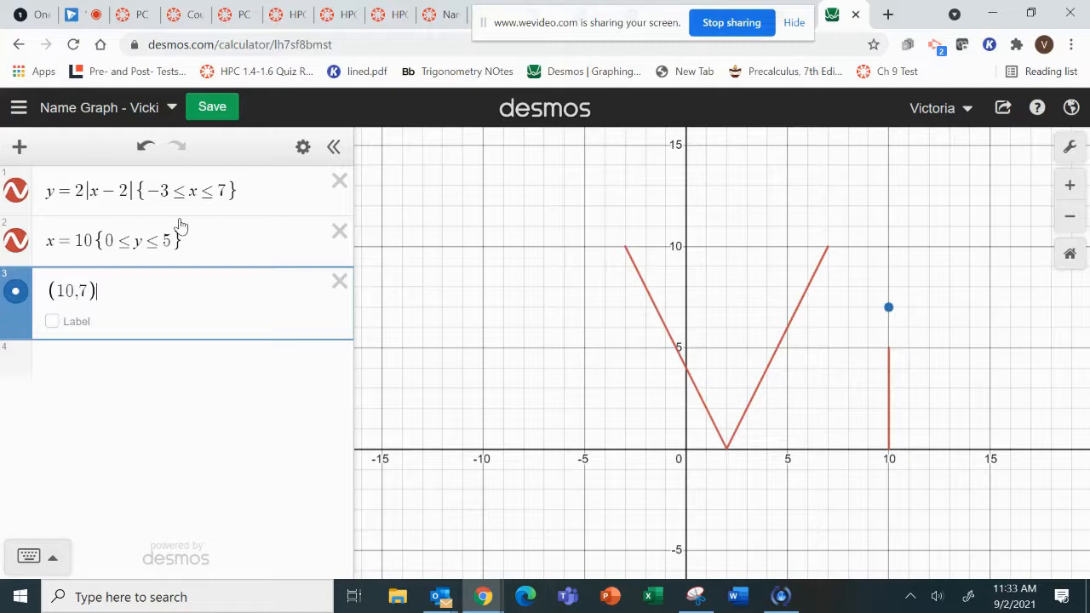
Recolor the V-shaped absolute value graph purple and save the name graph.
left_click(16, 191)
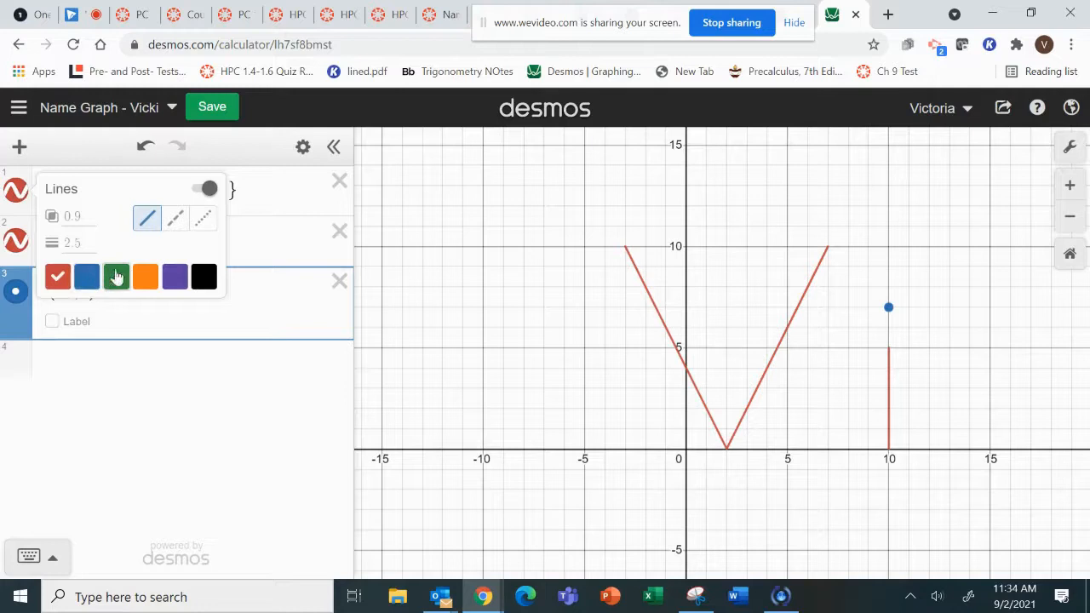
left_click(170, 281)
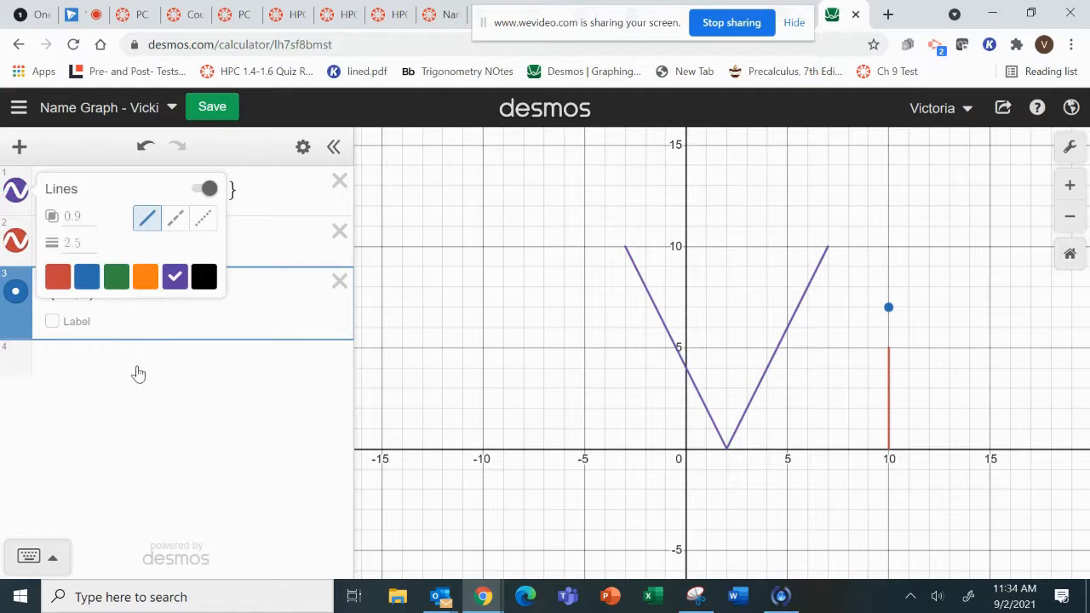
left_click(138, 367)
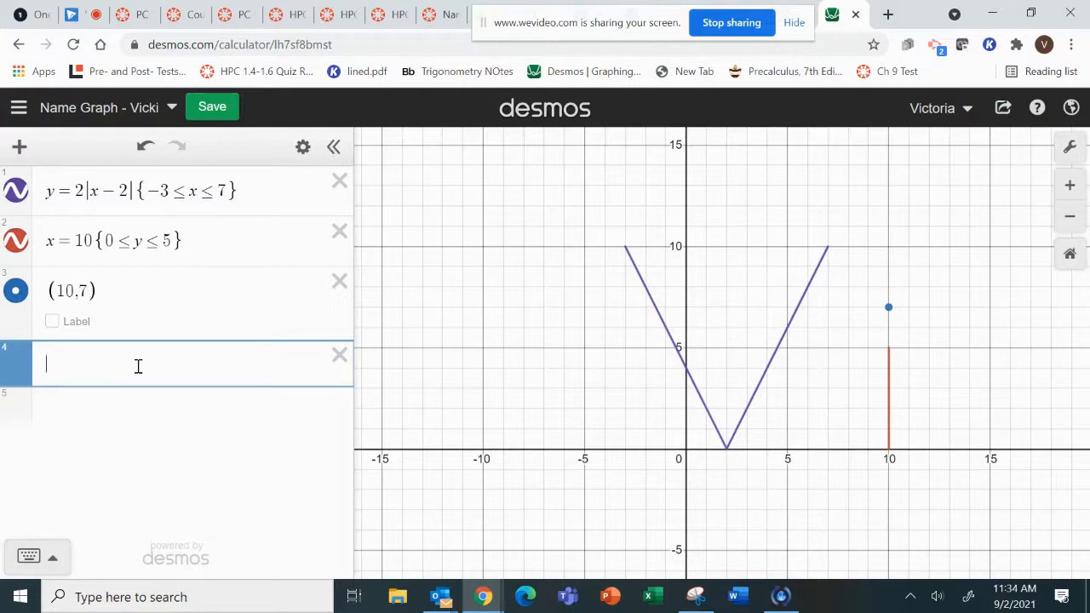
key("ctrl+s")
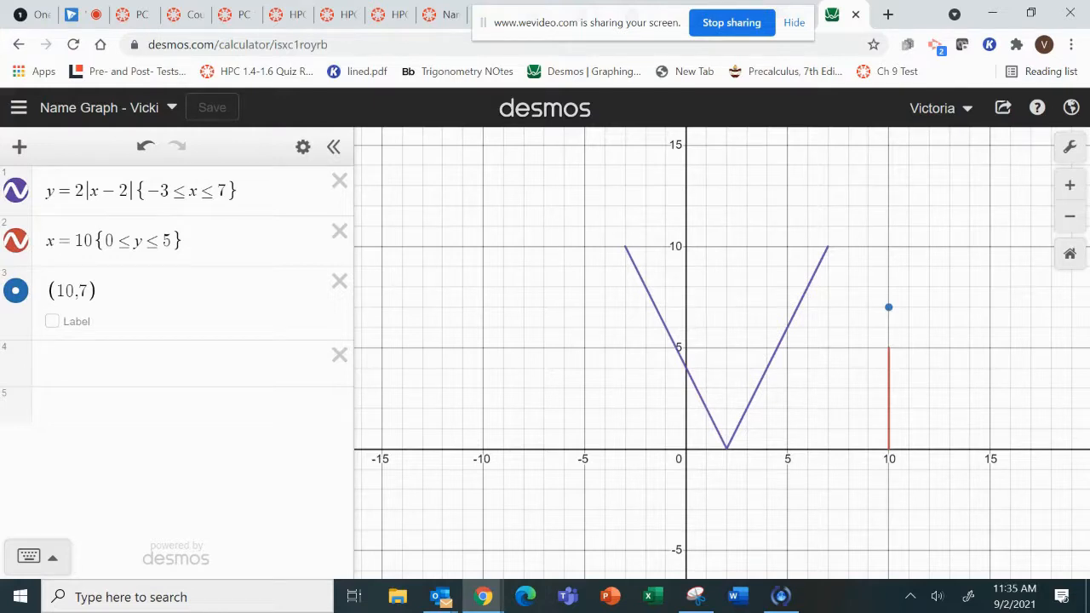
Copy the share link of the saved graph and close the sharing options.
left_click(1003, 108)
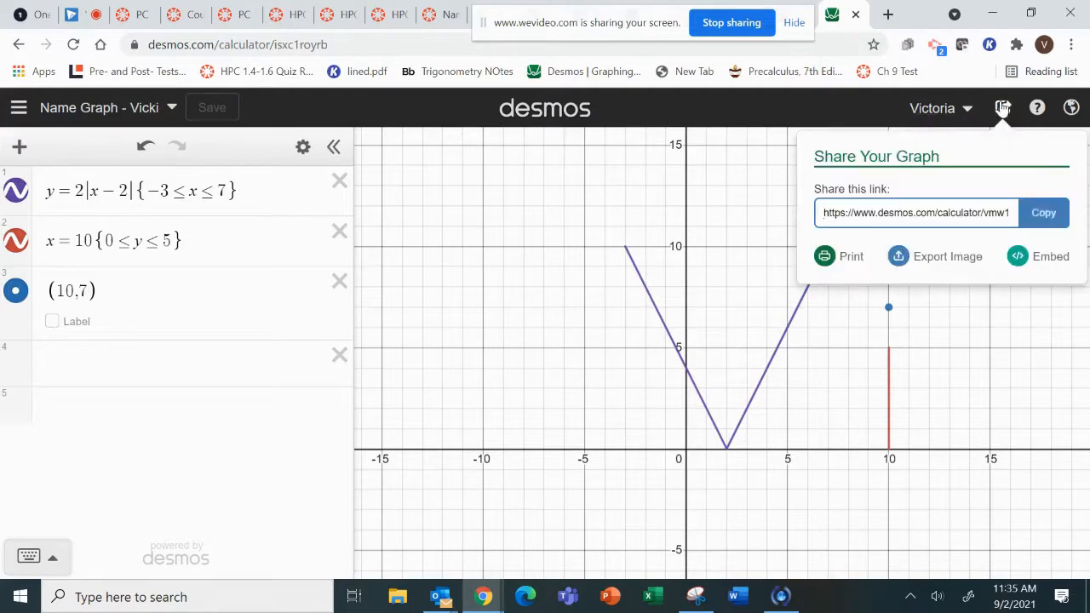
left_click(1041, 218)
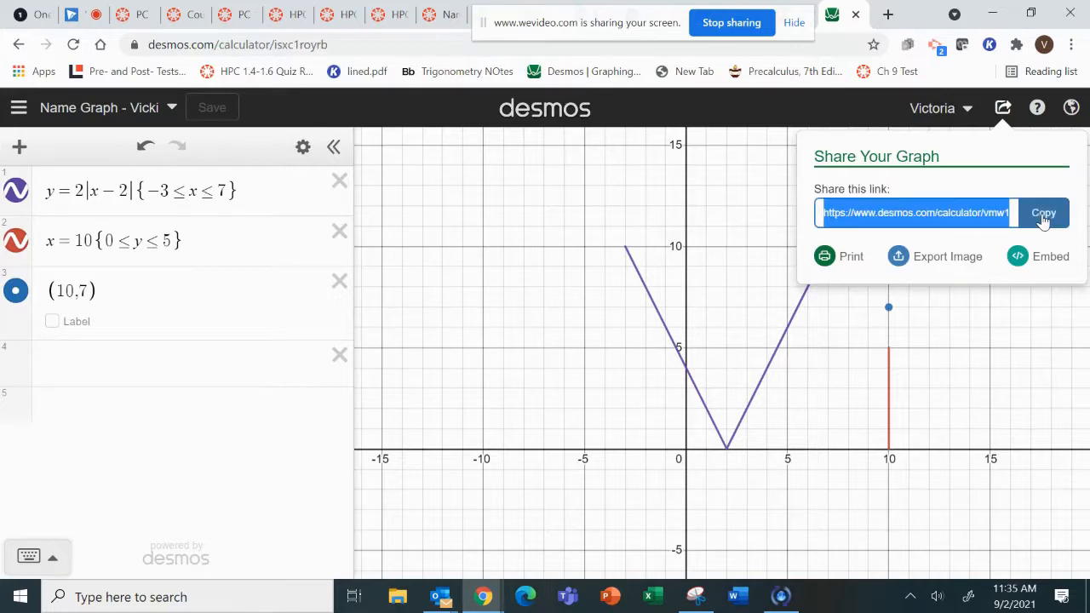
left_click(148, 451)
left_click_drag(580, 23, 538, 356)
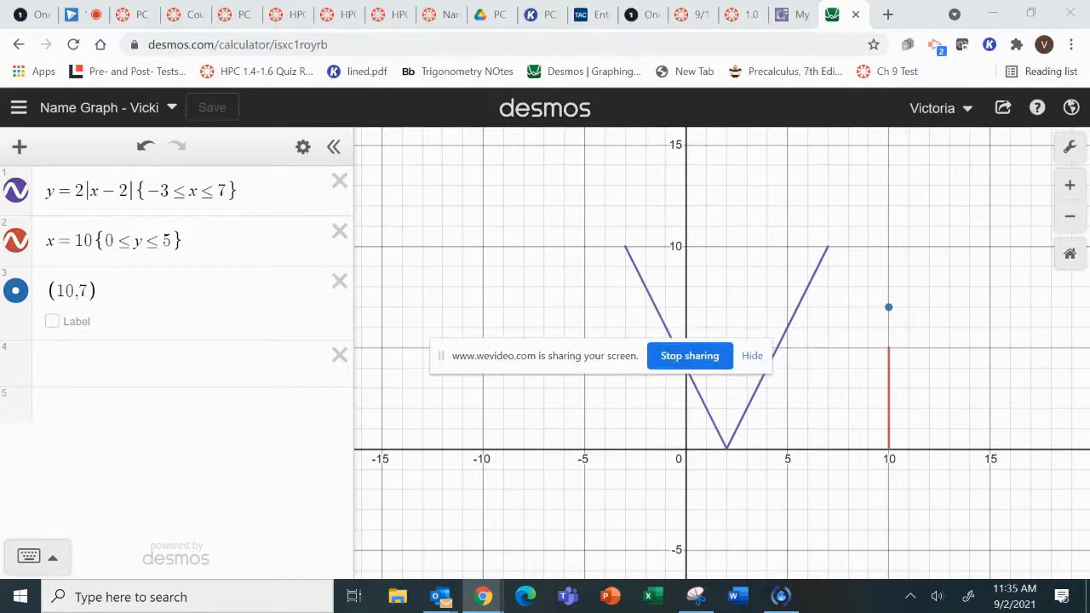
Switch to the Canvas quiz "Name Graph Final in Desmos", leave its edit page and open the quiz preview.
left_click(440, 14)
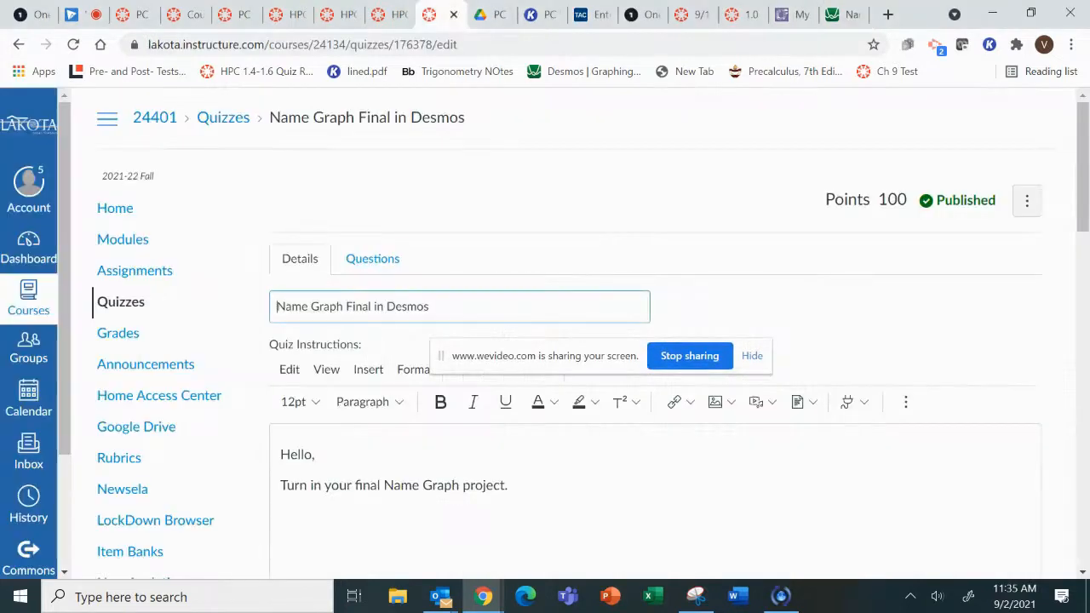
scroll(545, 341, "down", 8)
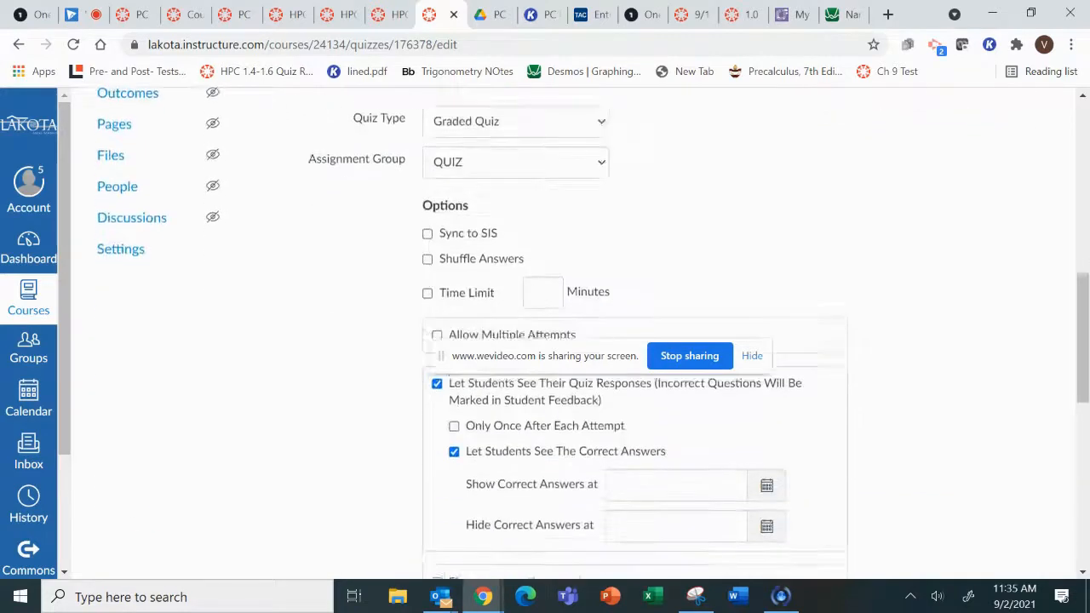
scroll(545, 341, "down", 8)
left_click(1003, 518)
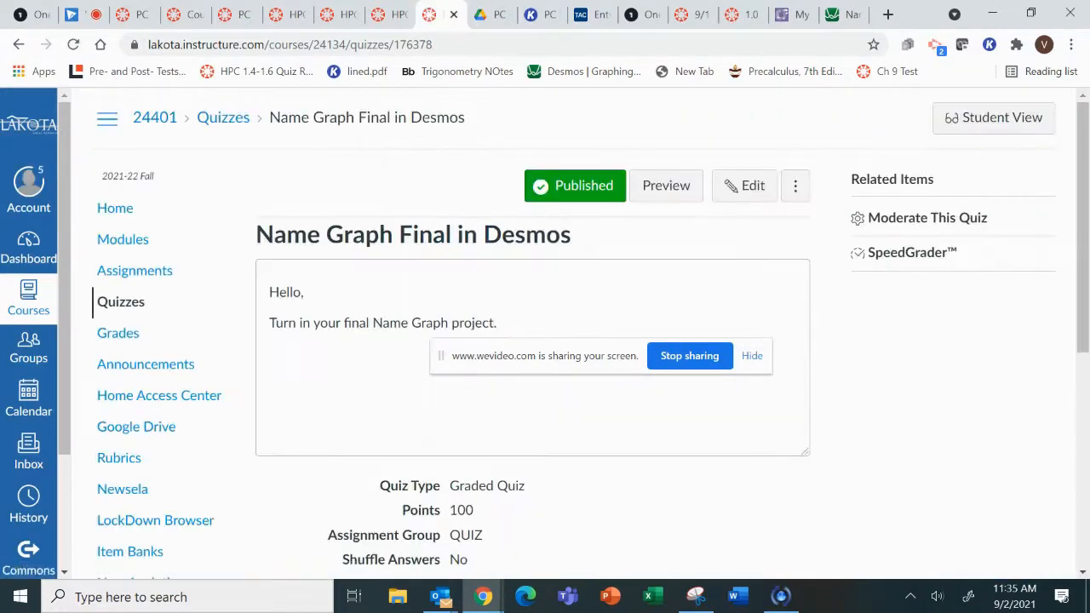
left_click(666, 184)
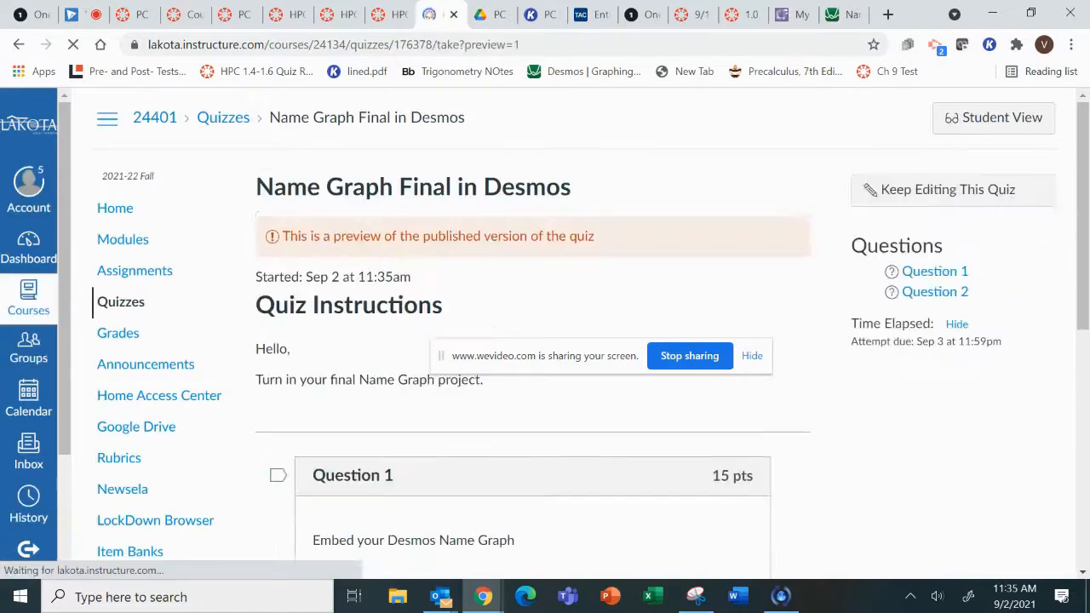
Paste the copied Desmos graph link as the answer to Question 1, followed by a new line.
scroll(545, 341, "down", 4)
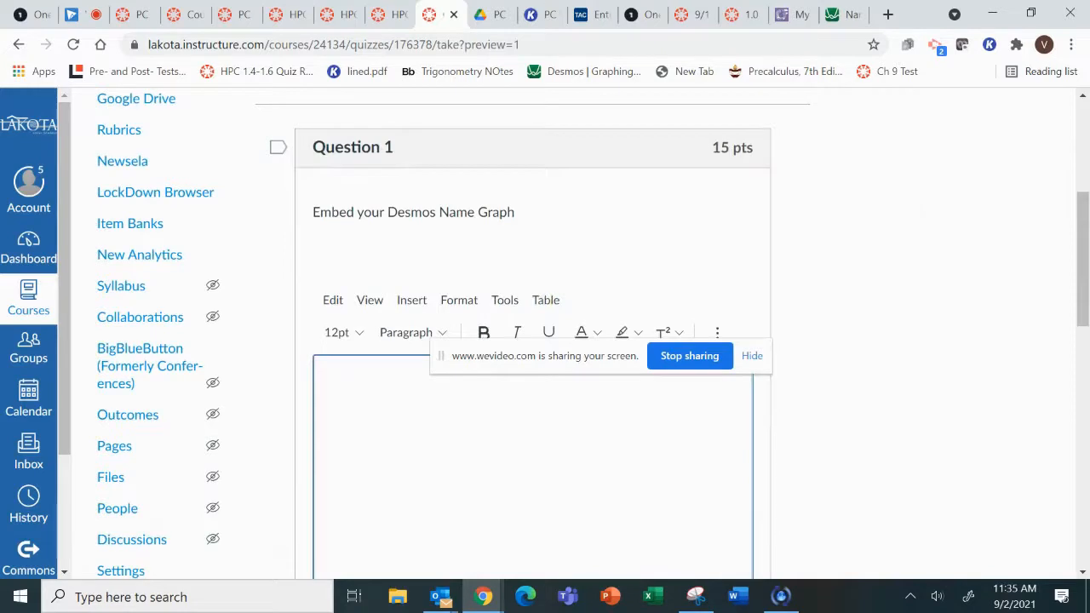
scroll(545, 341, "down", 1)
left_click(324, 301)
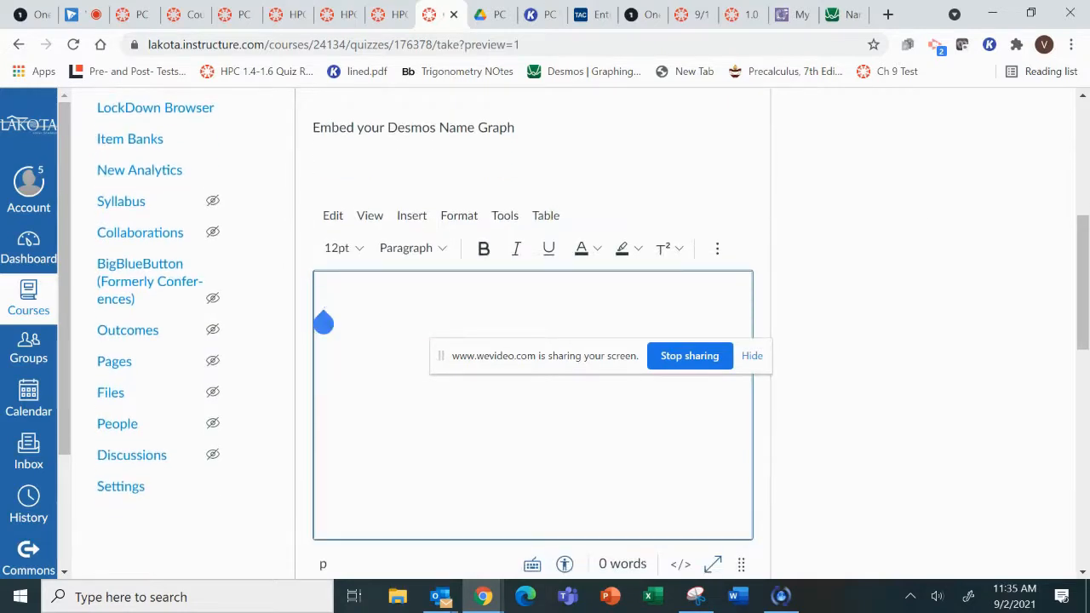
key("ctrl+v")
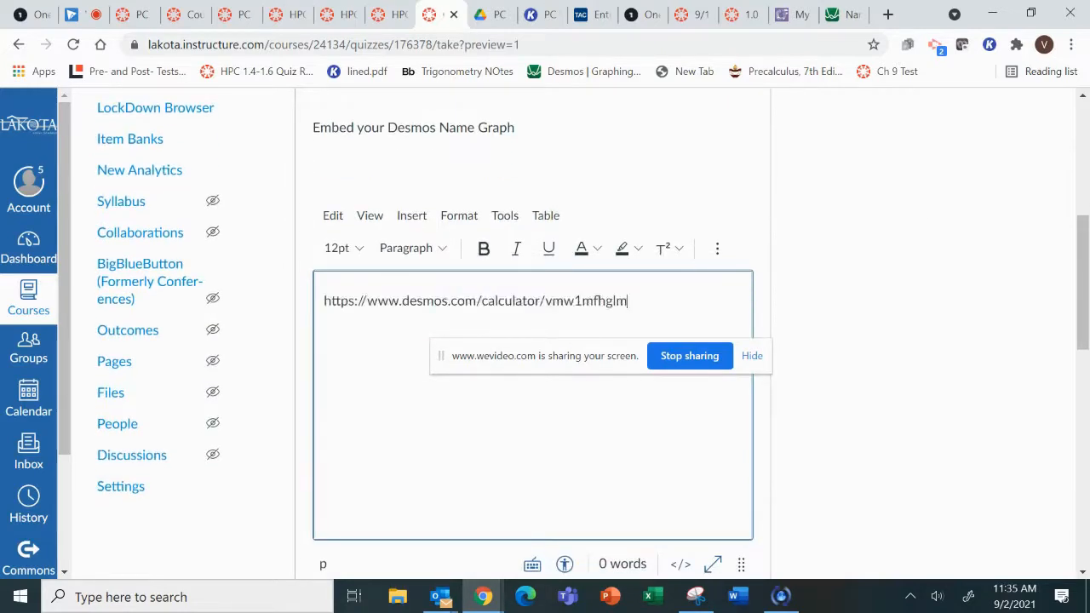
key("Return")
Answer Question 2 with "Hi!" and submit the quiz.
scroll(533, 341, "down", 5)
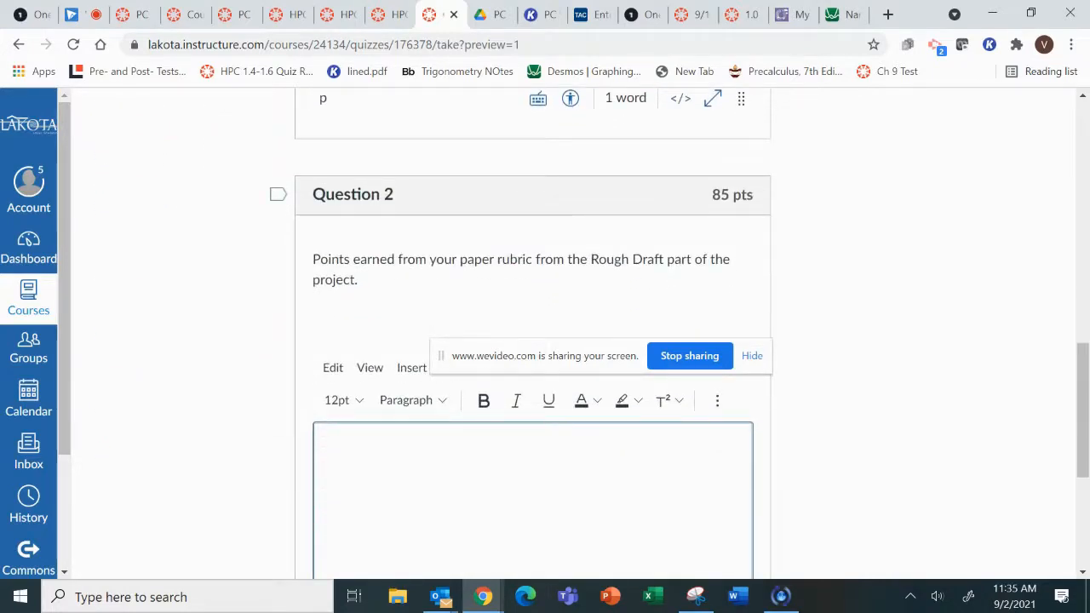
scroll(532, 341, "down", 1)
left_click(324, 406)
type("Hi!")
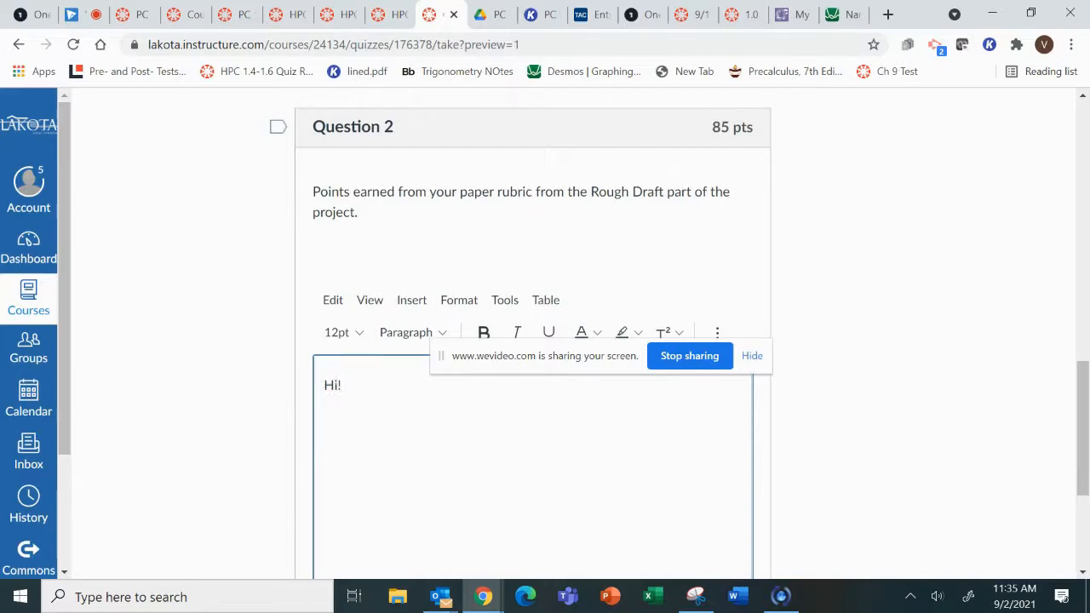
scroll(532, 341, "down", 2)
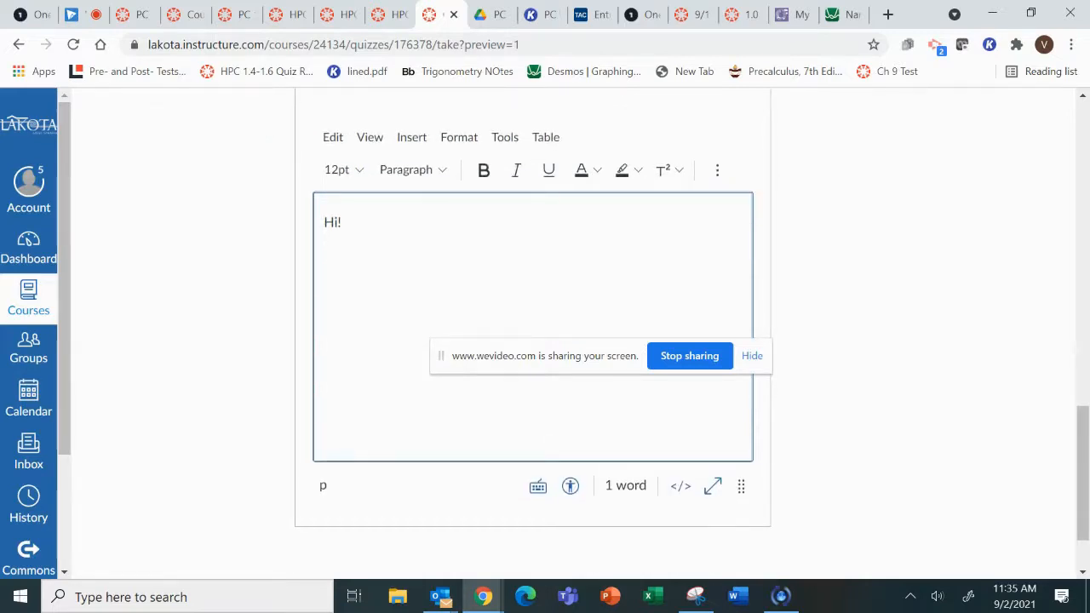
scroll(533, 341, "down", 2)
left_click(750, 516)
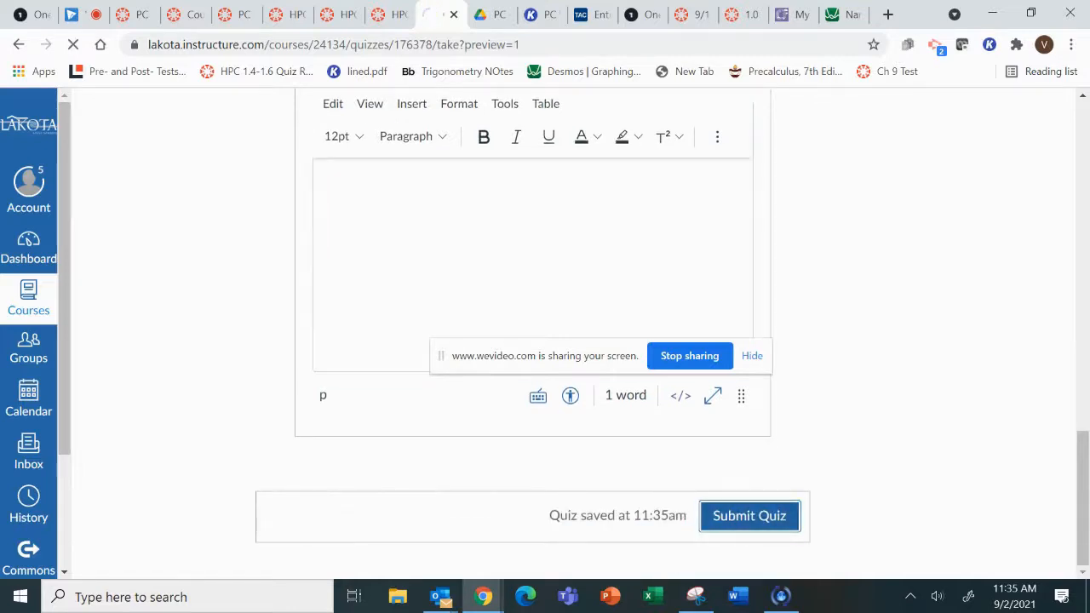